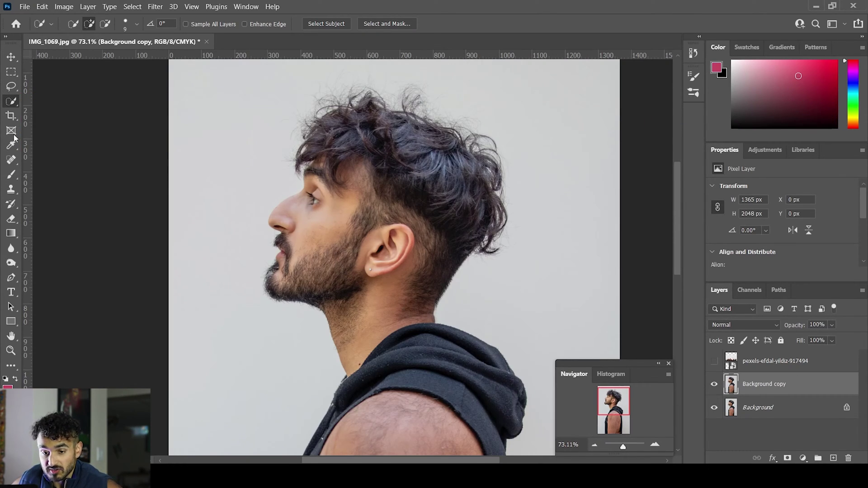
Use Select Subject to outline the man's head, hair and hoodie on Background copy
{"action": "left_click", "coordinate": [342, 29]}
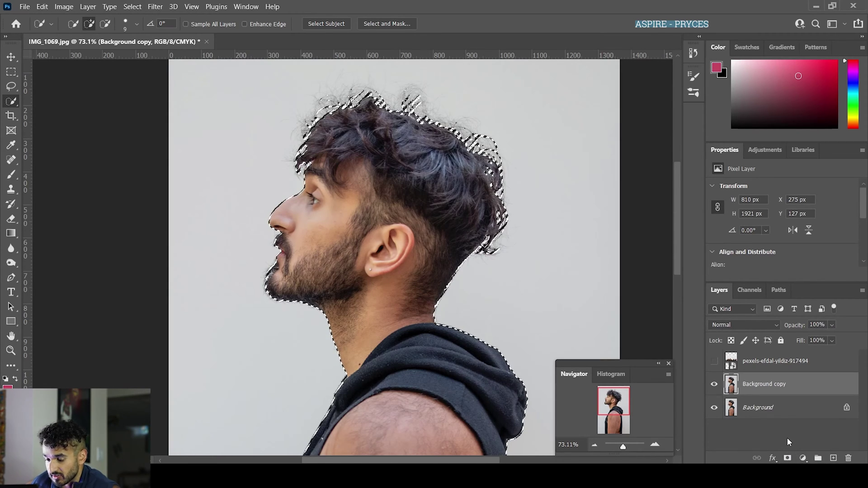
Add a layer mask to Background copy that keeps only the selected man
{"action": "left_click", "coordinate": [788, 459]}
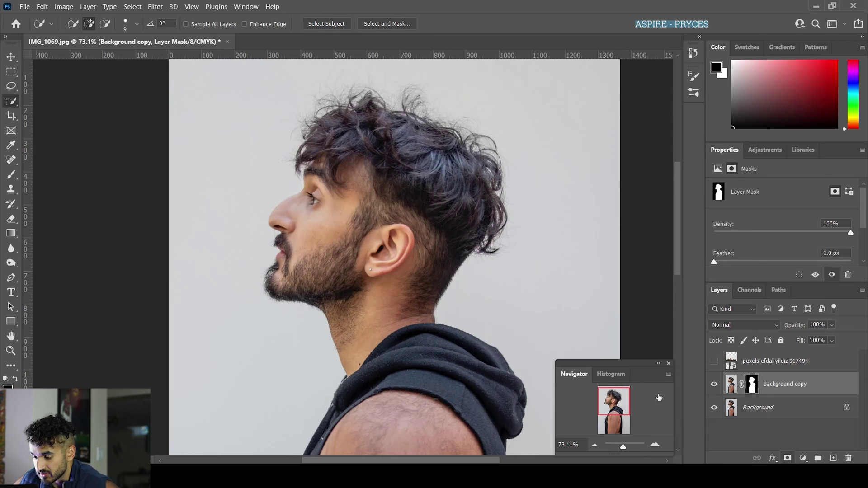
{"action": "scroll", "coordinate": [564, 325], "scroll_direction": "down", "scroll_amount": 1}
{"action": "scroll", "coordinate": [470, 262], "scroll_direction": "down", "scroll_amount": 3, "text": "alt"}
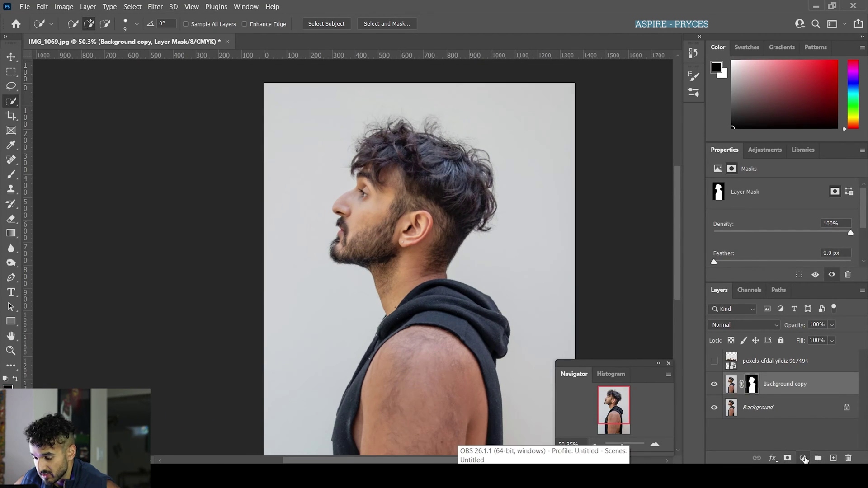
Add a Solid Color fill layer set to pure white #ffffff
{"action": "left_click", "coordinate": [804, 459]}
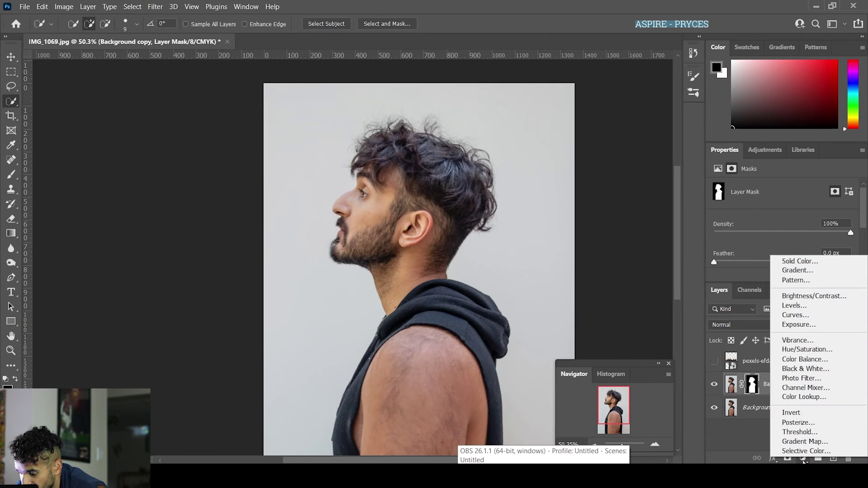
{"action": "left_click", "coordinate": [847, 260]}
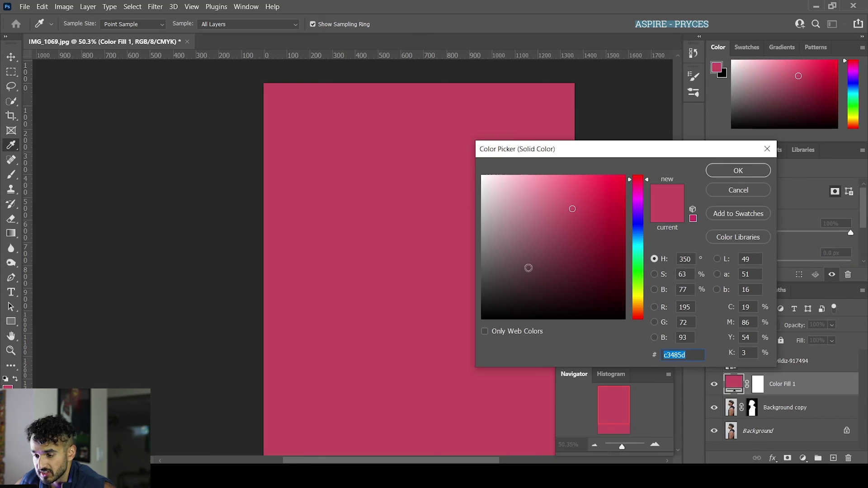
{"action": "mouse_move", "coordinate": [543, 230]}
{"action": "left_mouse_down"}
{"action": "mouse_move", "coordinate": [539, 213]}
{"action": "mouse_move", "coordinate": [454, 126]}
{"action": "left_mouse_up"}
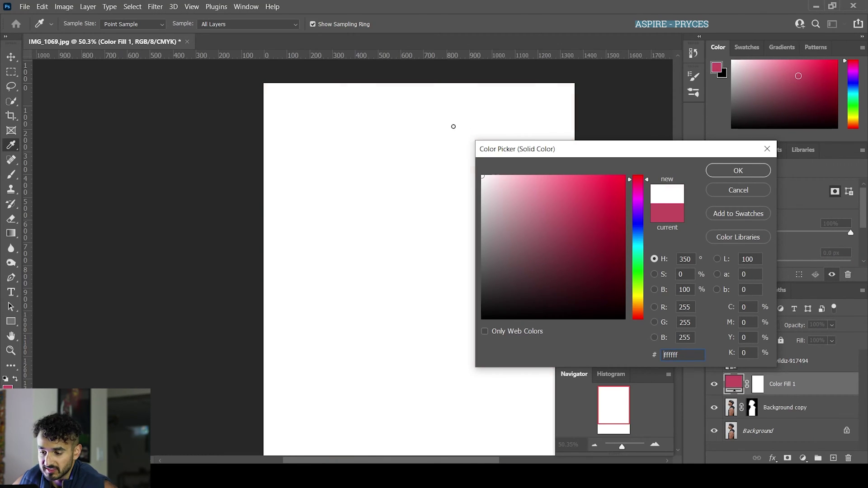
{"action": "left_click", "coordinate": [739, 171]}
Move Color Fill 1 below Background copy and toggle its visibility to compare
{"action": "key", "text": "w"}
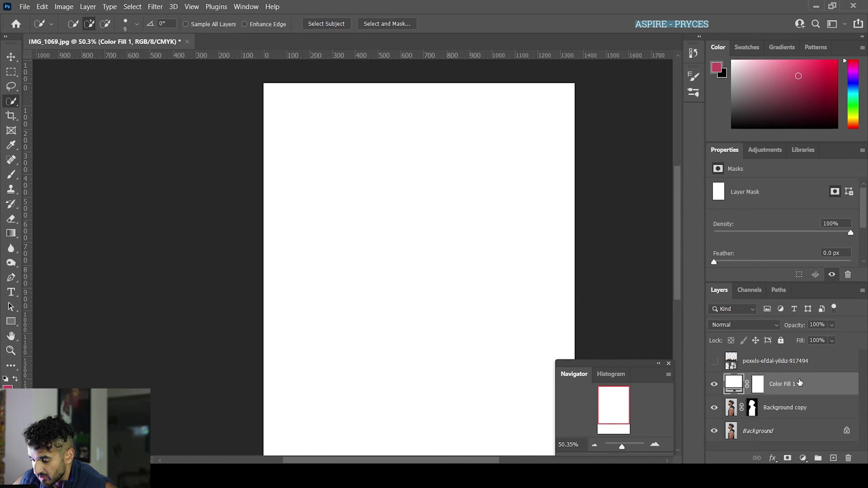
{"action": "left_click_drag", "start_coordinate": [799, 383], "coordinate": [803, 411]}
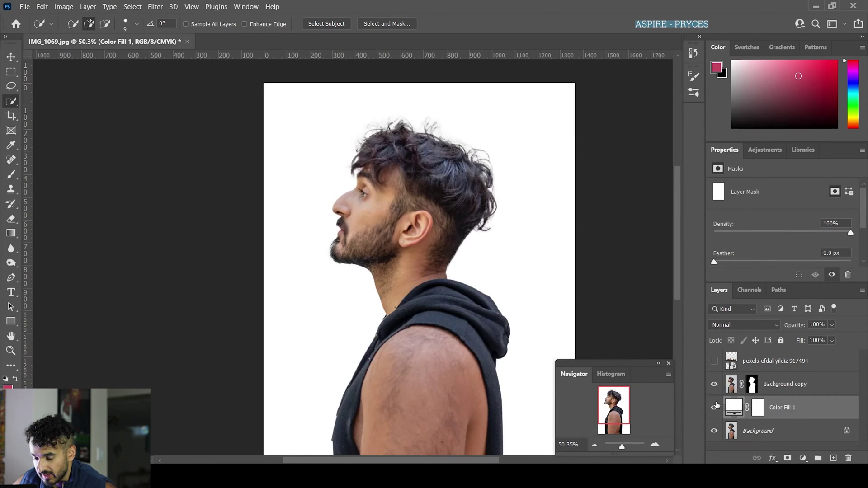
{"action": "left_click", "coordinate": [714, 409]}
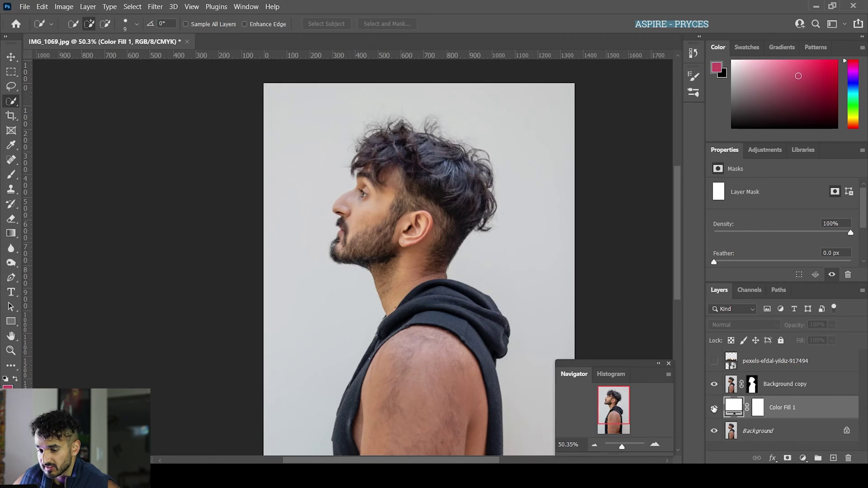
{"action": "left_click", "coordinate": [714, 409]}
{"action": "left_click", "coordinate": [714, 409]}
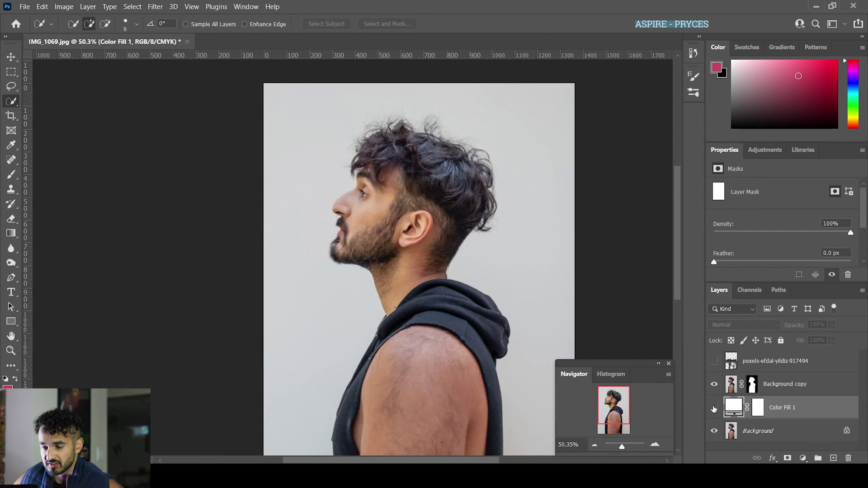
{"action": "left_click", "coordinate": [714, 409]}
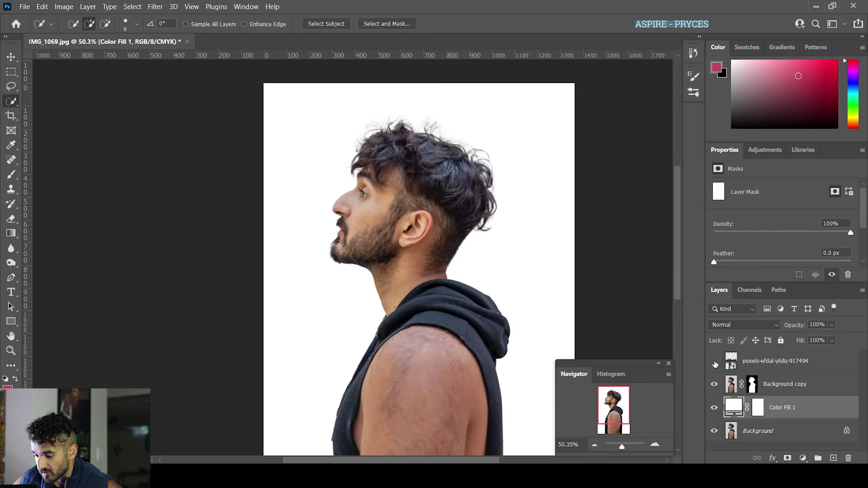
Show the forest photo layer, then enlarge it and shift it up-left
{"action": "left_click", "coordinate": [715, 362]}
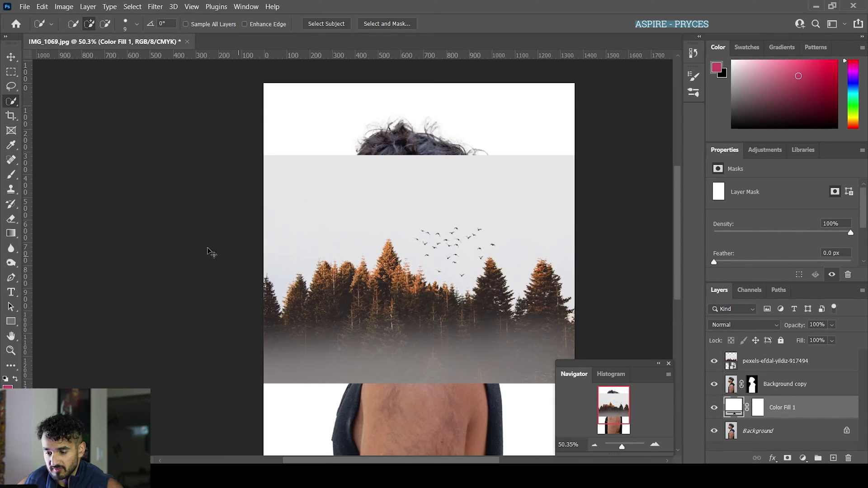
{"action": "key", "text": "ctrl+t"}
{"action": "left_click", "coordinate": [443, 187]}
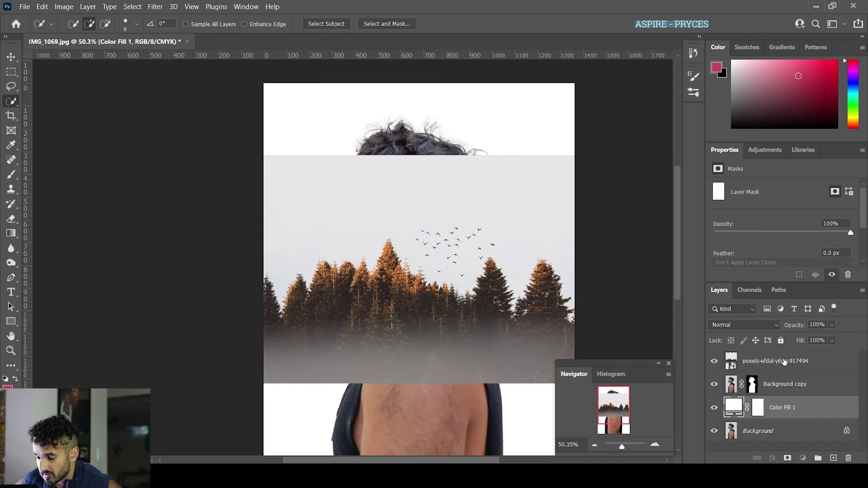
{"action": "left_click", "coordinate": [785, 362]}
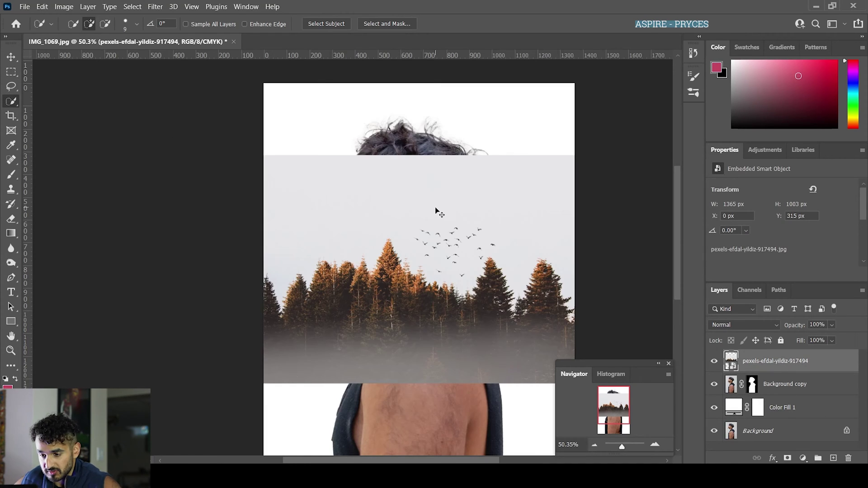
{"action": "key", "text": "ctrl+t"}
{"action": "left_click_drag", "start_coordinate": [574, 155], "coordinate": [633, 112]}
{"action": "left_click_drag", "start_coordinate": [460, 213], "coordinate": [430, 181]}
{"action": "left_click", "coordinate": [560, 24]}
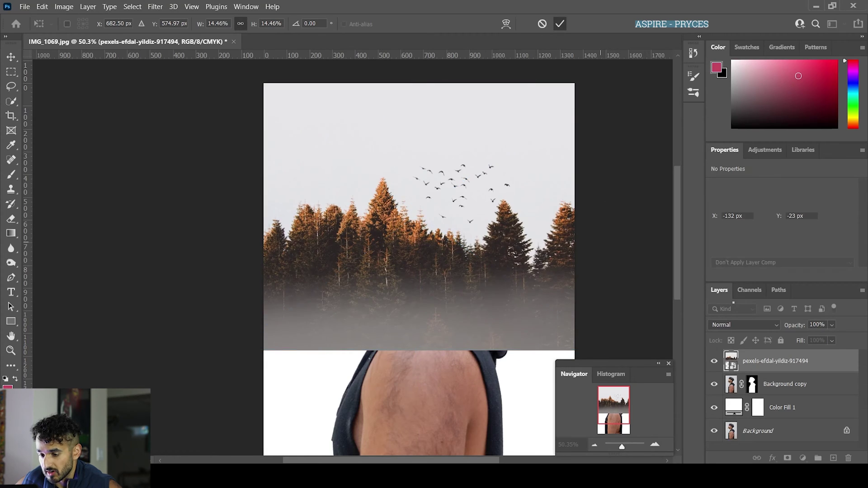
At 50% opacity, position the forest over the man's head, then restore 100% opacity
{"action": "key", "text": "w"}
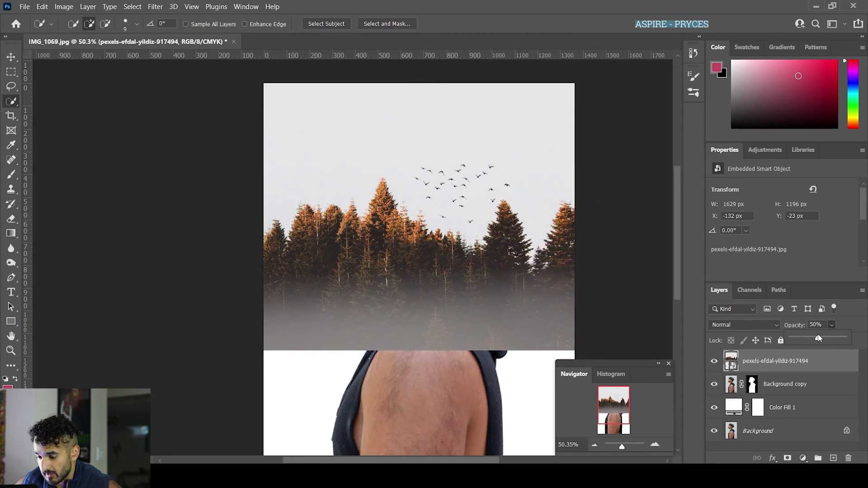
{"action": "left_click", "coordinate": [818, 337]}
{"action": "left_click", "coordinate": [11, 57]}
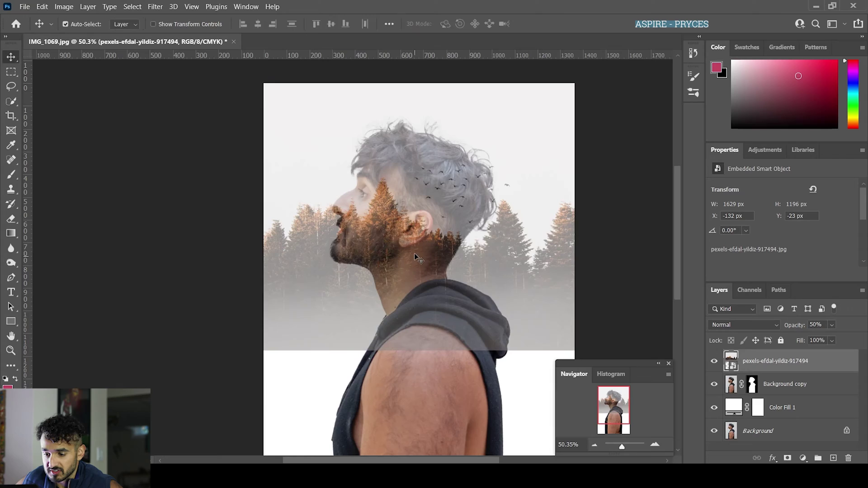
{"action": "left_click_drag", "start_coordinate": [415, 253], "coordinate": [441, 250]}
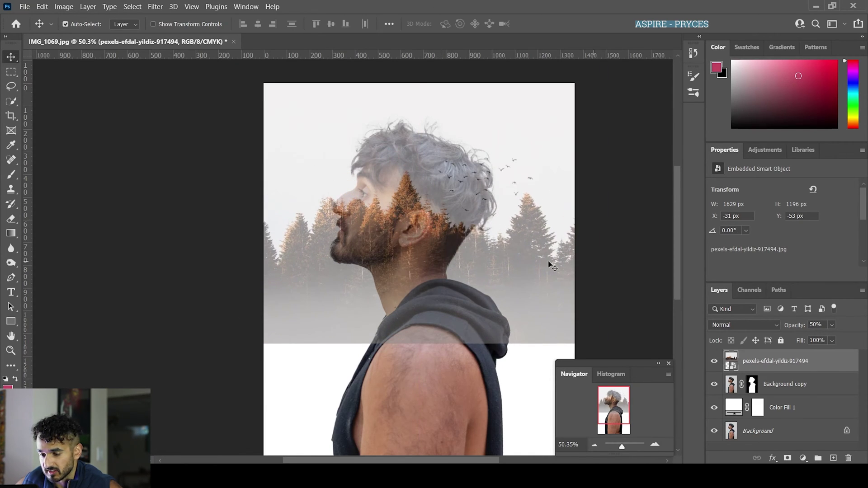
{"action": "left_click_drag", "start_coordinate": [831, 339], "coordinate": [862, 339]}
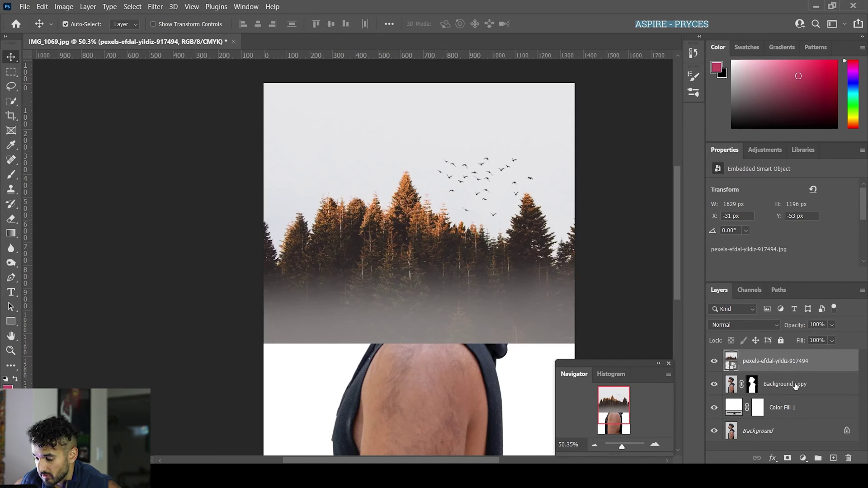
Clip the forest photo to the man's silhouette and give it a white layer mask
{"action": "right_click", "coordinate": [797, 364]}
{"action": "left_click", "coordinate": [681, 256]}
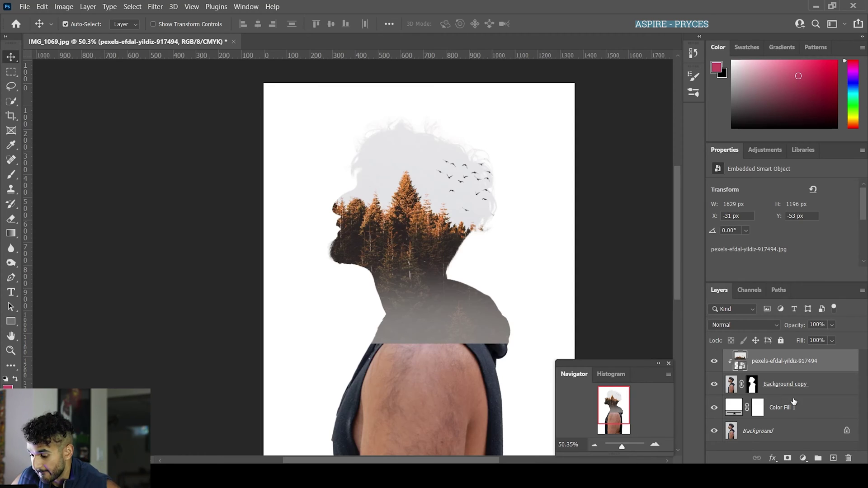
{"action": "left_click", "coordinate": [789, 459]}
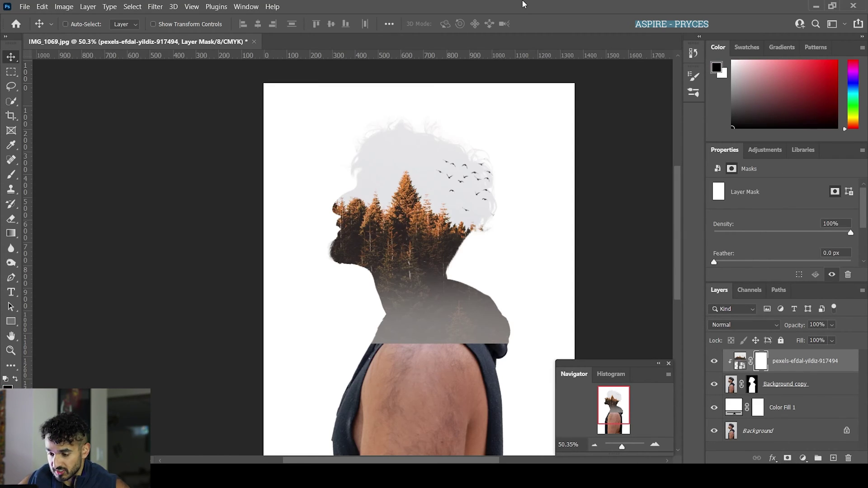
Duplicate the forest layer, move the copy down the canvas and flip it vertically
{"action": "key", "text": "ctrl+j"}
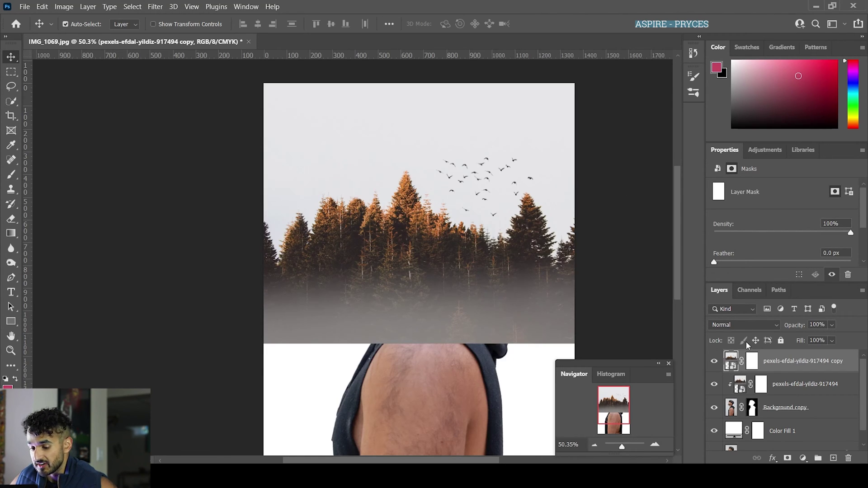
{"action": "key", "text": "ctrl+t"}
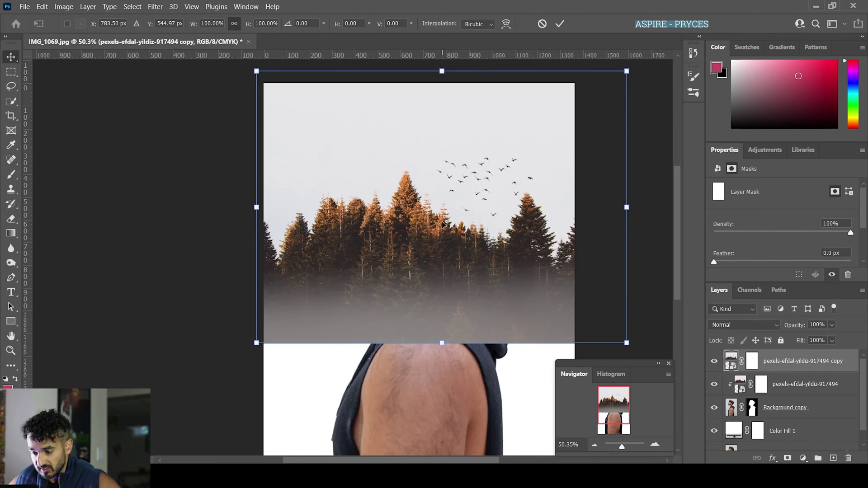
{"action": "left_click_drag", "start_coordinate": [413, 178], "coordinate": [412, 296]}
{"action": "right_click", "coordinate": [424, 296]}
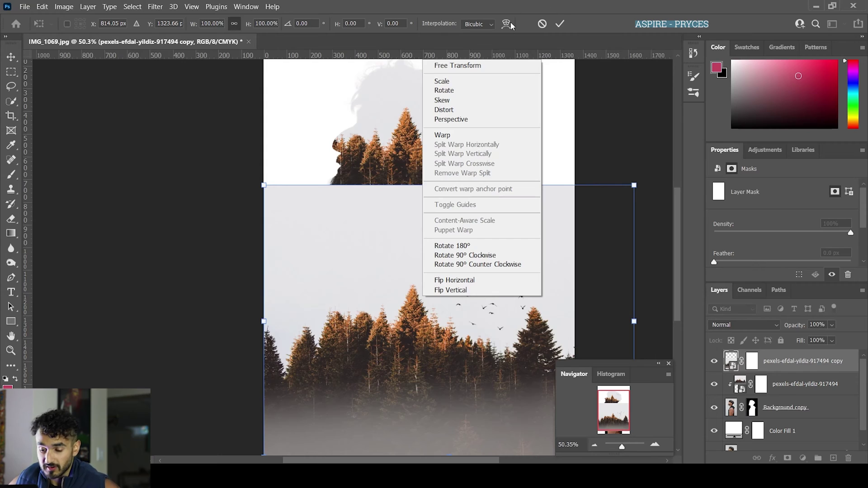
{"action": "left_click", "coordinate": [364, 330]}
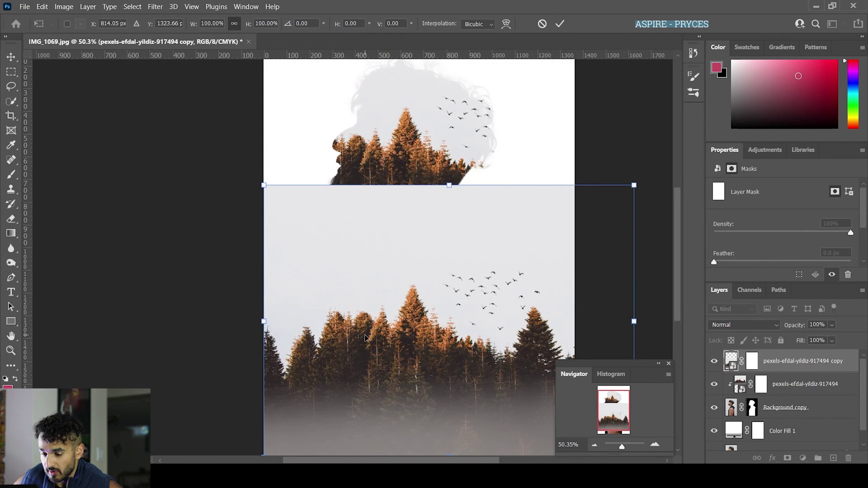
{"action": "right_click", "coordinate": [399, 345]}
{"action": "left_click", "coordinate": [442, 337]}
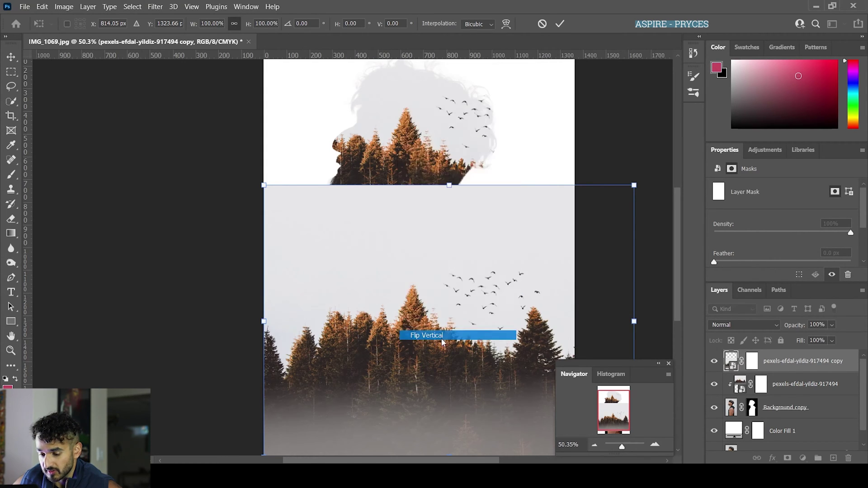
{"action": "left_click", "coordinate": [561, 25]}
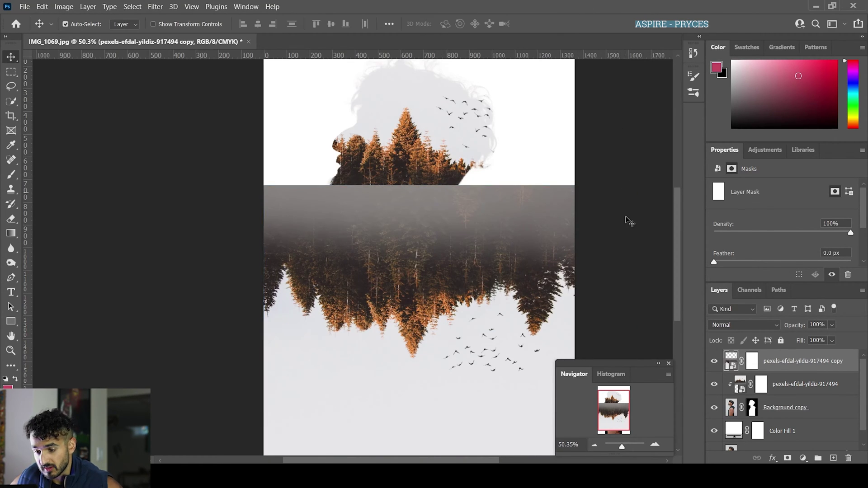
Clip the forest copy into the silhouette and nudge it into place
{"action": "right_click", "coordinate": [793, 362]}
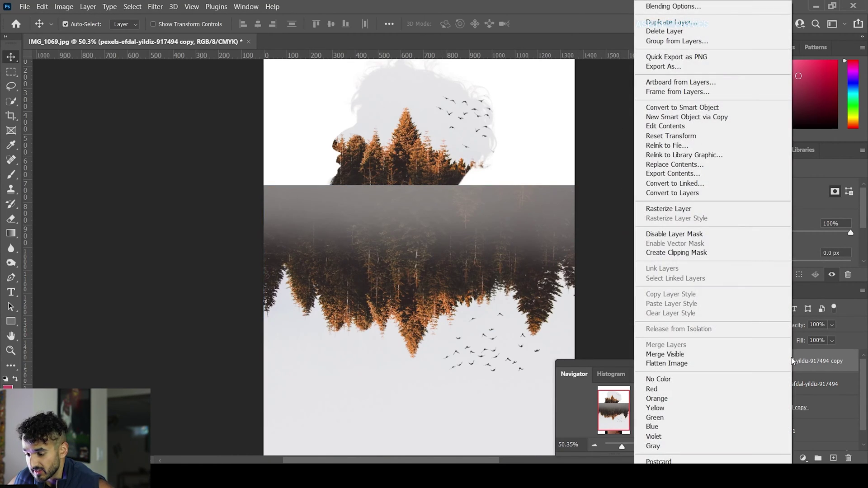
{"action": "left_click", "coordinate": [731, 253]}
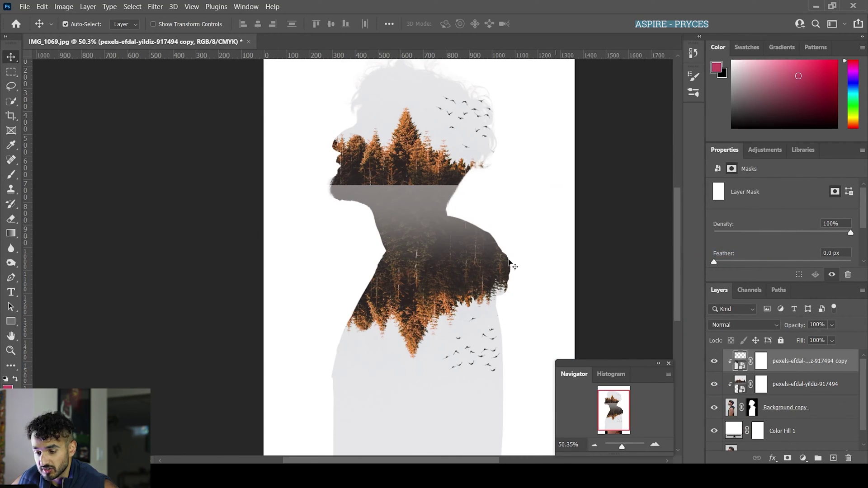
{"action": "left_click_drag", "start_coordinate": [508, 261], "coordinate": [507, 276]}
{"action": "scroll", "coordinate": [411, 227], "scroll_direction": "up", "scroll_amount": 3}
{"action": "scroll", "coordinate": [410, 227], "scroll_direction": "down", "scroll_amount": 3}
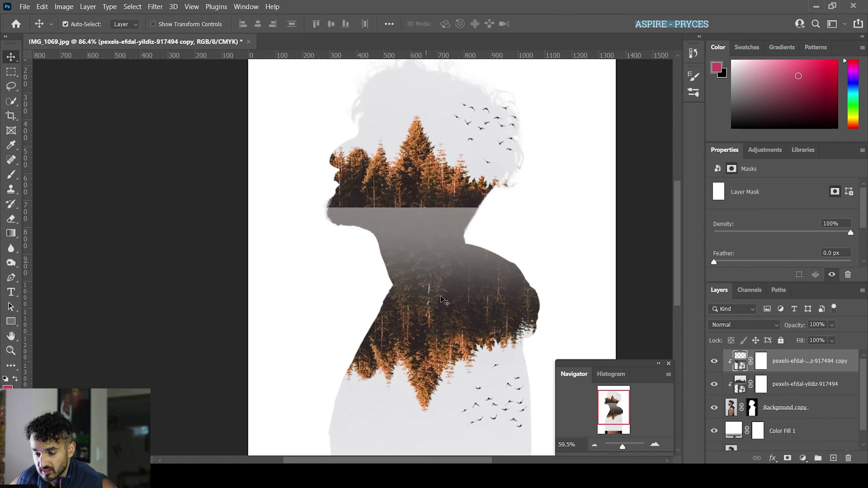
{"action": "mouse_move", "coordinate": [439, 324]}
{"action": "left_mouse_down"}
{"action": "mouse_move", "coordinate": [430, 301]}
{"action": "mouse_move", "coordinate": [425, 325]}
{"action": "left_mouse_up"}
{"action": "scroll", "coordinate": [466, 307], "scroll_direction": "down", "scroll_amount": 3}
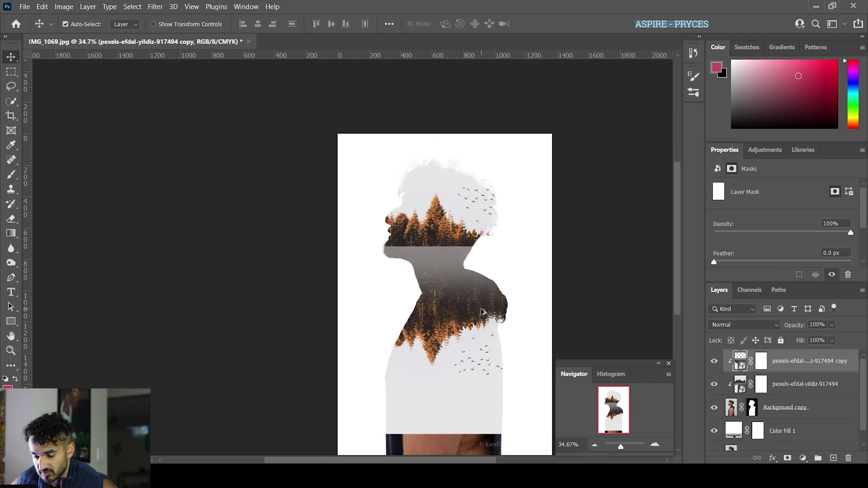
{"action": "scroll", "coordinate": [474, 312], "scroll_direction": "up", "scroll_amount": 3}
{"action": "scroll", "coordinate": [469, 310], "scroll_direction": "down", "scroll_amount": 2}
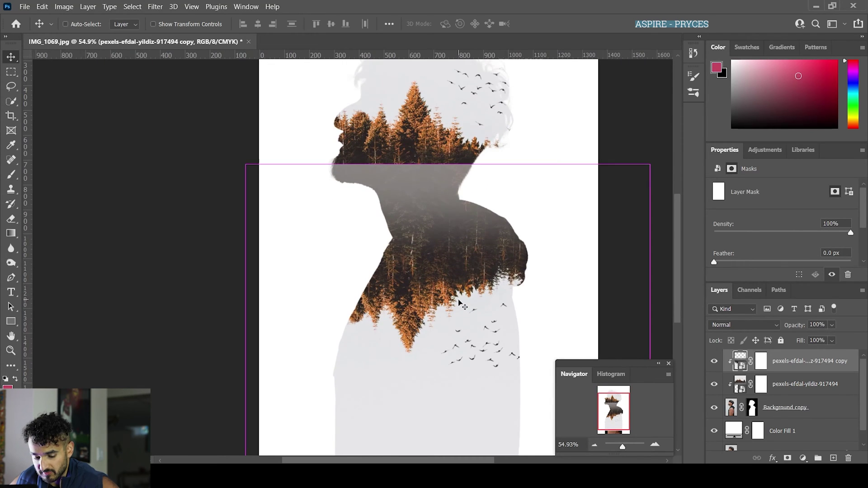
Scale the upper forest image to 113.88% and reposition it slightly
{"action": "key", "text": "ctrl+t"}
{"action": "scroll", "coordinate": [457, 306], "scroll_direction": "down", "scroll_amount": 3}
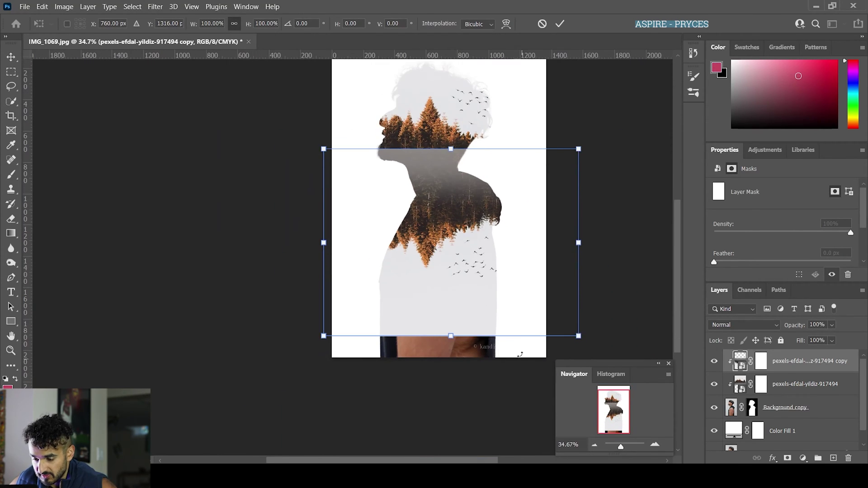
{"action": "left_click_drag", "start_coordinate": [577, 337], "coordinate": [607, 365]}
{"action": "left_click_drag", "start_coordinate": [458, 272], "coordinate": [454, 276]}
{"action": "scroll", "coordinate": [464, 247], "scroll_direction": "up", "scroll_amount": 3}
{"action": "scroll", "coordinate": [469, 247], "scroll_direction": "up", "scroll_amount": 2}
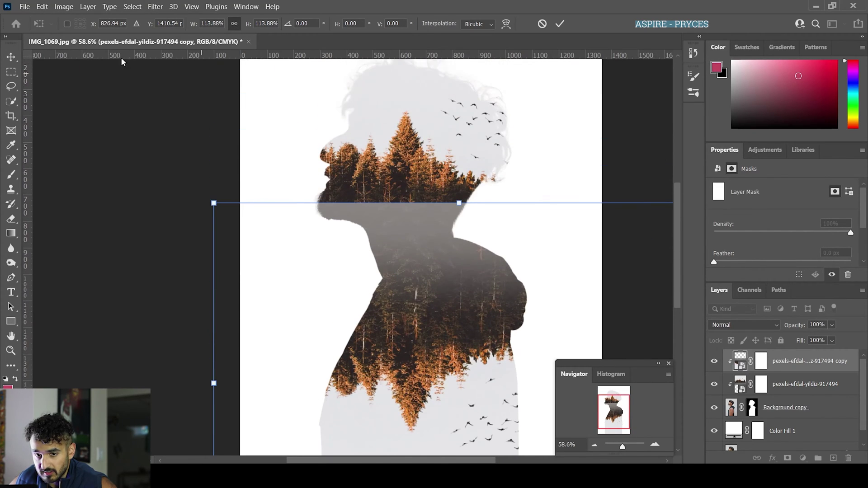
{"action": "left_click", "coordinate": [9, 57]}
{"action": "key", "text": "d"}
{"action": "left_click", "coordinate": [761, 361]}
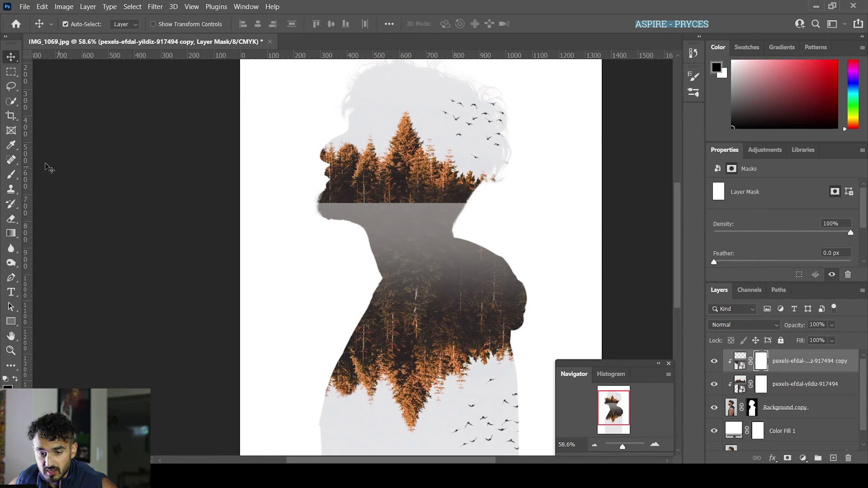
Brush black on the top forest mask to blend the hard edge under the trees into fog
{"action": "left_click", "coordinate": [11, 176]}
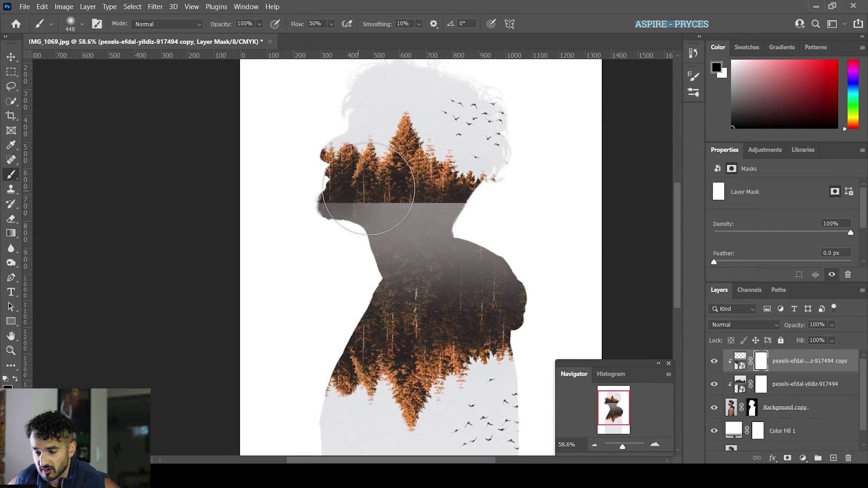
{"action": "mouse_move", "coordinate": [453, 179]}
{"action": "left_mouse_down"}
{"action": "mouse_move", "coordinate": [317, 159]}
{"action": "mouse_move", "coordinate": [475, 163]}
{"action": "mouse_move", "coordinate": [436, 150]}
{"action": "mouse_move", "coordinate": [320, 176]}
{"action": "left_mouse_up"}
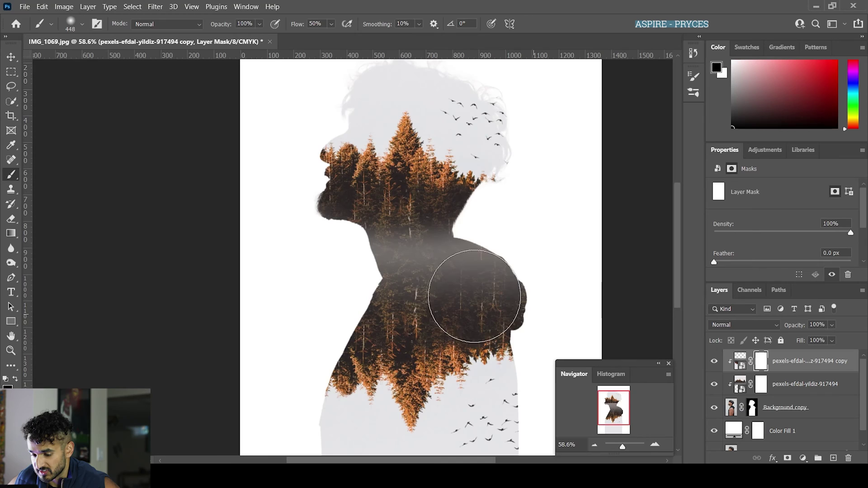
{"action": "scroll", "coordinate": [544, 277], "scroll_direction": "up", "scroll_amount": 2}
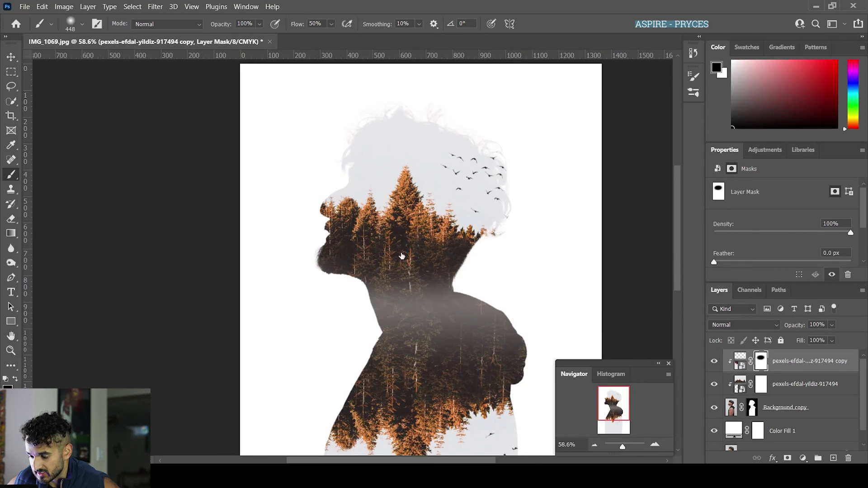
Paint the lower forest mask to reveal the man's face, beard, hair and forehead
{"action": "left_click", "coordinate": [761, 384]}
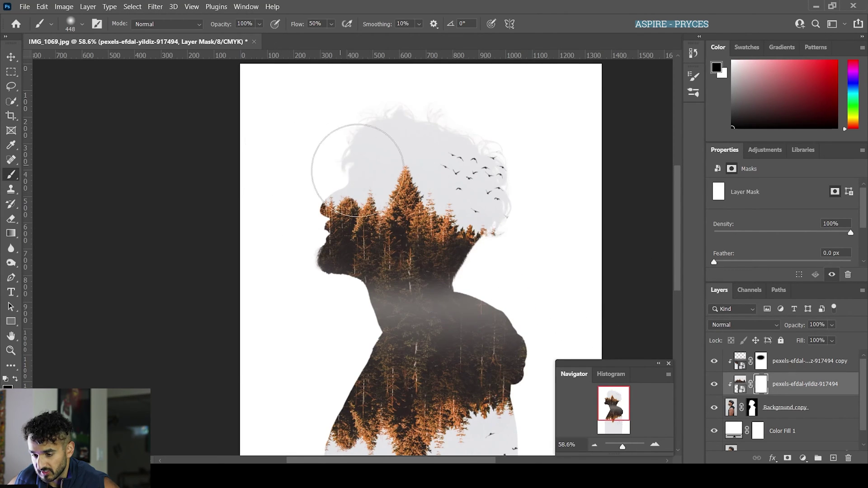
{"action": "mouse_move", "coordinate": [345, 146]}
{"action": "left_mouse_down"}
{"action": "mouse_move", "coordinate": [339, 171]}
{"action": "mouse_move", "coordinate": [319, 184]}
{"action": "mouse_move", "coordinate": [317, 227]}
{"action": "mouse_move", "coordinate": [304, 229]}
{"action": "mouse_move", "coordinate": [407, 192]}
{"action": "mouse_move", "coordinate": [413, 146]}
{"action": "mouse_move", "coordinate": [402, 143]}
{"action": "mouse_move", "coordinate": [481, 140]}
{"action": "mouse_move", "coordinate": [549, 209]}
{"action": "left_mouse_up"}
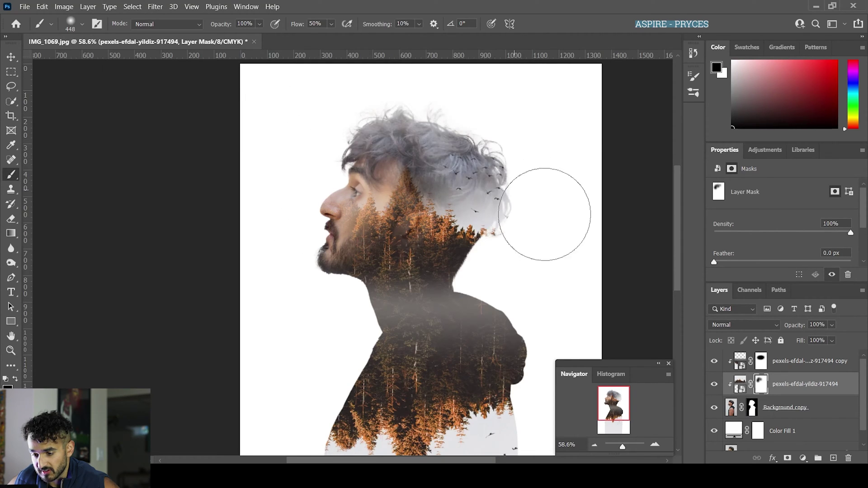
{"action": "mouse_move", "coordinate": [457, 145]}
{"action": "left_mouse_down"}
{"action": "mouse_move", "coordinate": [414, 187]}
{"action": "mouse_move", "coordinate": [400, 175]}
{"action": "mouse_move", "coordinate": [396, 190]}
{"action": "mouse_move", "coordinate": [501, 179]}
{"action": "mouse_move", "coordinate": [411, 186]}
{"action": "left_mouse_up"}
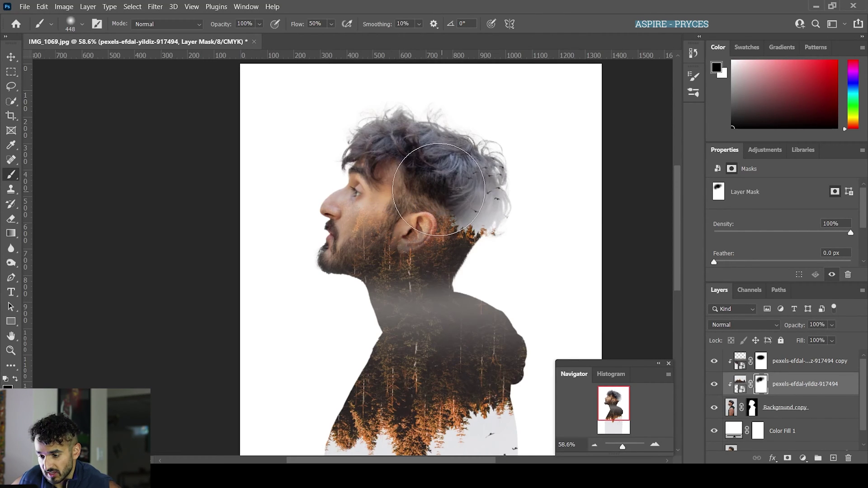
{"action": "scroll", "coordinate": [623, 334], "scroll_direction": "down", "scroll_amount": 2}
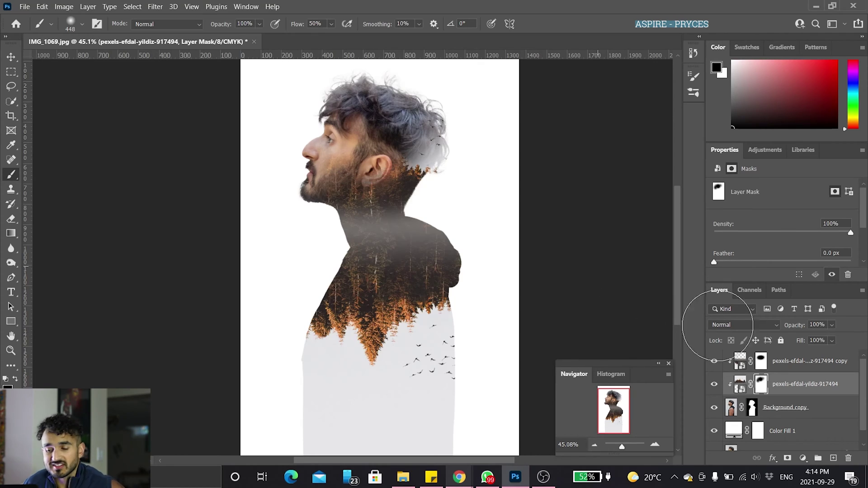
{"action": "left_click", "coordinate": [739, 433]}
Change Color Fill 1 to pale grey e3e4e6 sampled from the canvas
{"action": "double_click", "coordinate": [738, 433]}
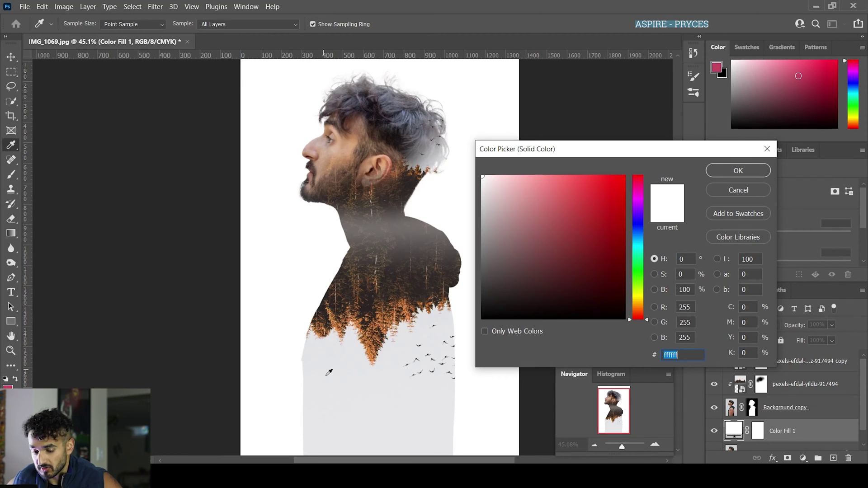
{"action": "left_click", "coordinate": [333, 382]}
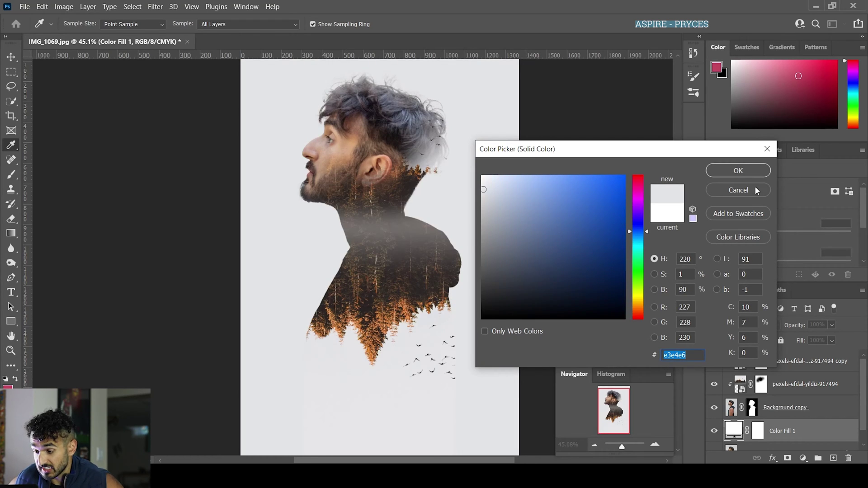
{"action": "left_click", "coordinate": [755, 173]}
{"action": "key", "text": "b"}
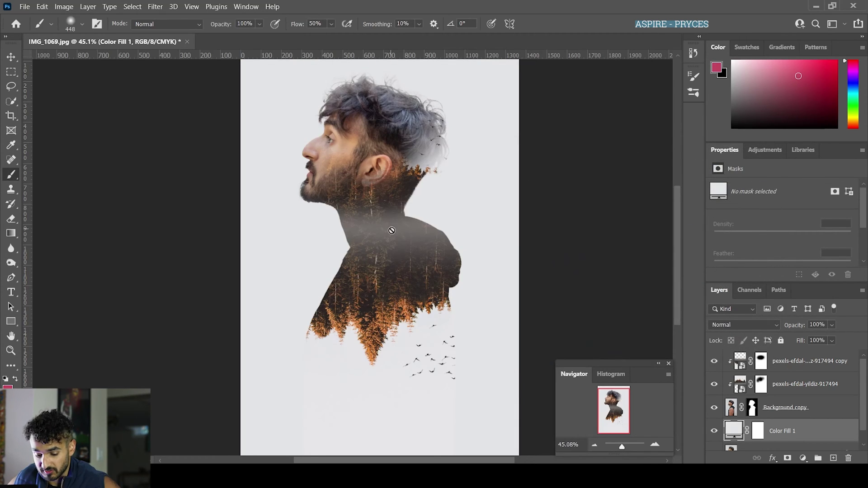
{"action": "scroll", "coordinate": [391, 231], "scroll_direction": "up", "scroll_amount": 2}
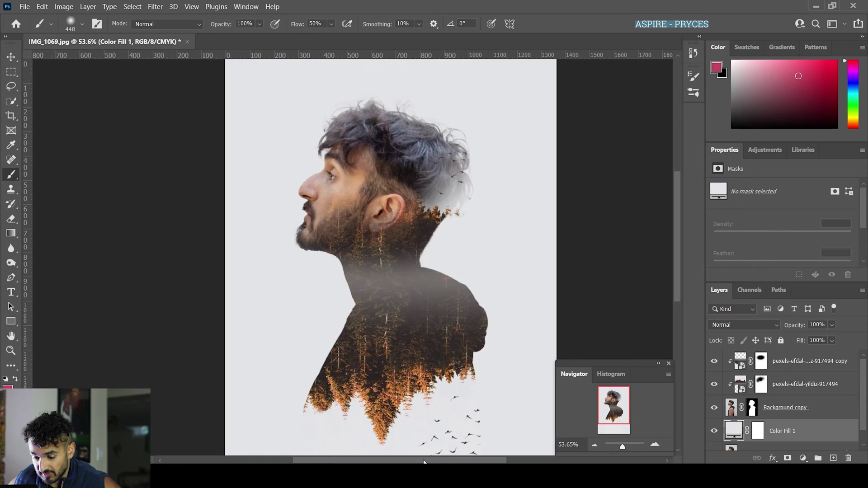
{"action": "scroll", "coordinate": [497, 355], "scroll_direction": "down", "scroll_amount": 2}
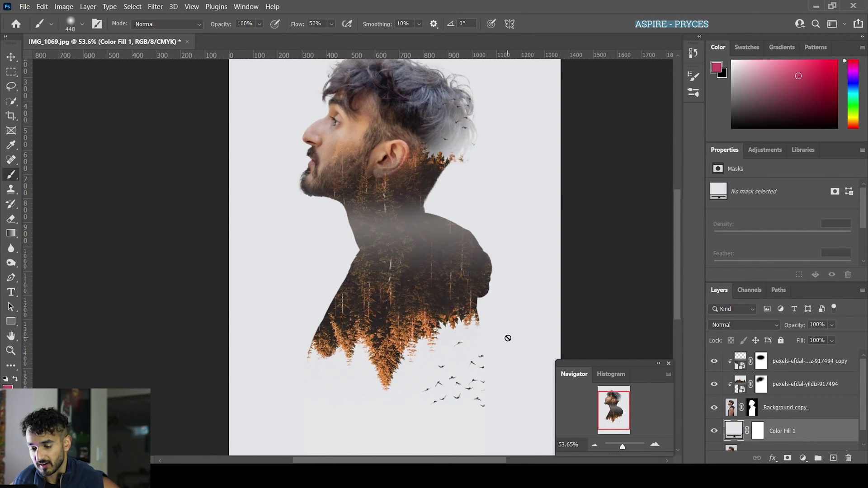
{"action": "scroll", "coordinate": [396, 338], "scroll_direction": "down", "scroll_amount": 1}
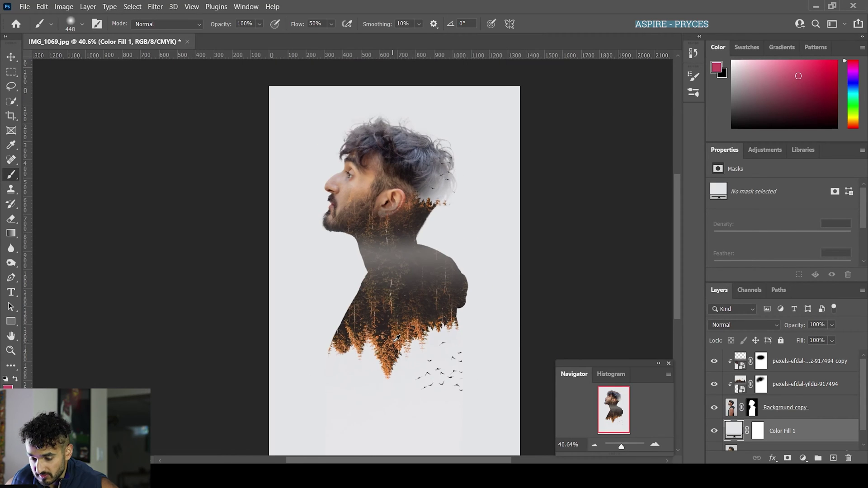
{"action": "scroll", "coordinate": [396, 339], "scroll_direction": "up", "scroll_amount": 1}
{"action": "scroll", "coordinate": [396, 339], "scroll_direction": "down", "scroll_amount": 2}
{"action": "scroll", "coordinate": [775, 413], "scroll_direction": "down", "scroll_amount": 1}
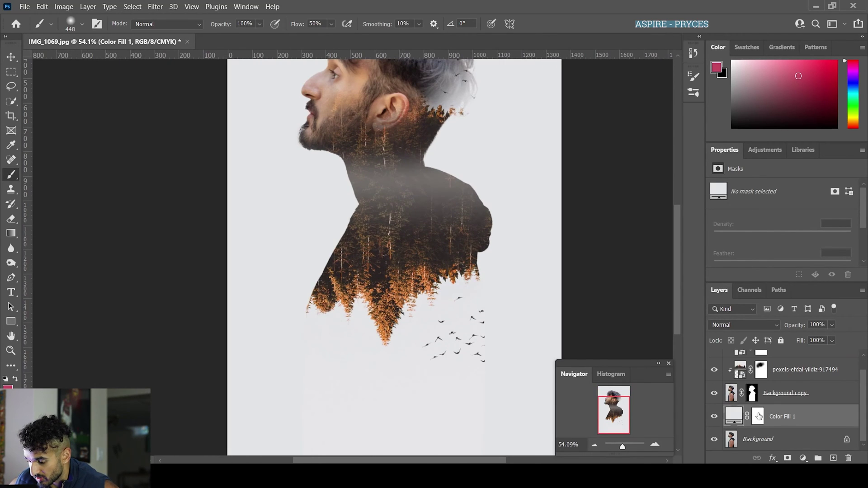
Paint the Background copy mask to fade the figure's lower-left edge and right shoulder
{"action": "left_click", "coordinate": [759, 417]}
{"action": "left_click", "coordinate": [748, 395]}
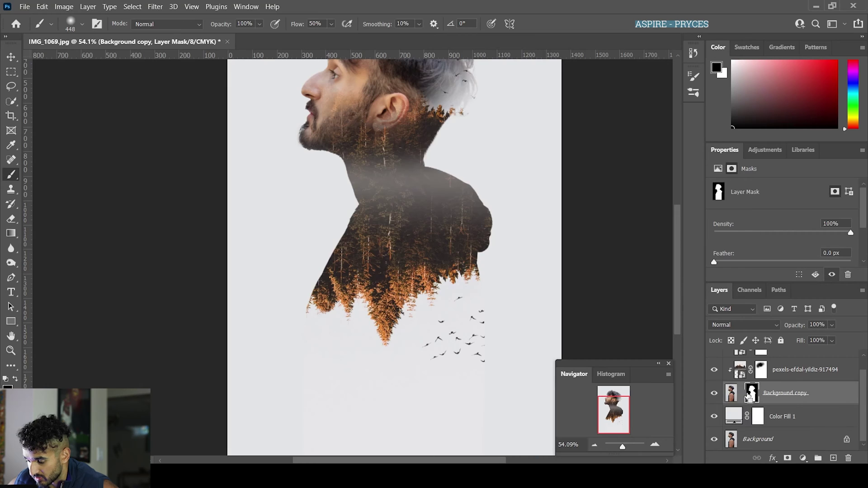
{"action": "left_click", "coordinate": [752, 393]}
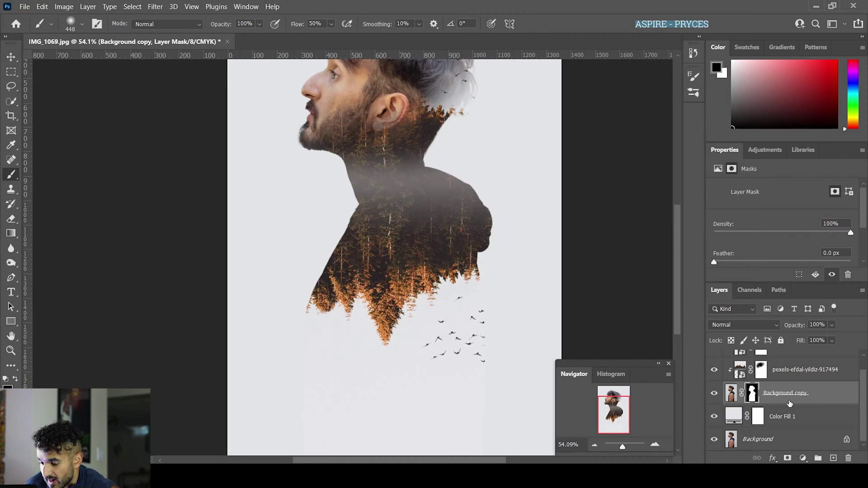
{"action": "scroll", "coordinate": [459, 296], "scroll_direction": "up", "scroll_amount": 2}
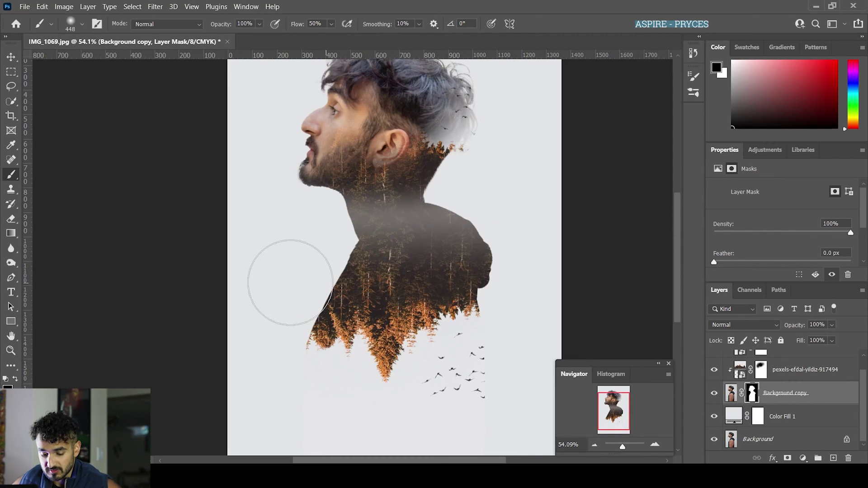
{"action": "mouse_move", "coordinate": [288, 350]}
{"action": "left_mouse_down"}
{"action": "mouse_move", "coordinate": [275, 330]}
{"action": "mouse_move", "coordinate": [291, 310]}
{"action": "mouse_move", "coordinate": [291, 289]}
{"action": "mouse_move", "coordinate": [301, 324]}
{"action": "mouse_move", "coordinate": [317, 312]}
{"action": "mouse_move", "coordinate": [312, 326]}
{"action": "mouse_move", "coordinate": [325, 308]}
{"action": "left_mouse_up"}
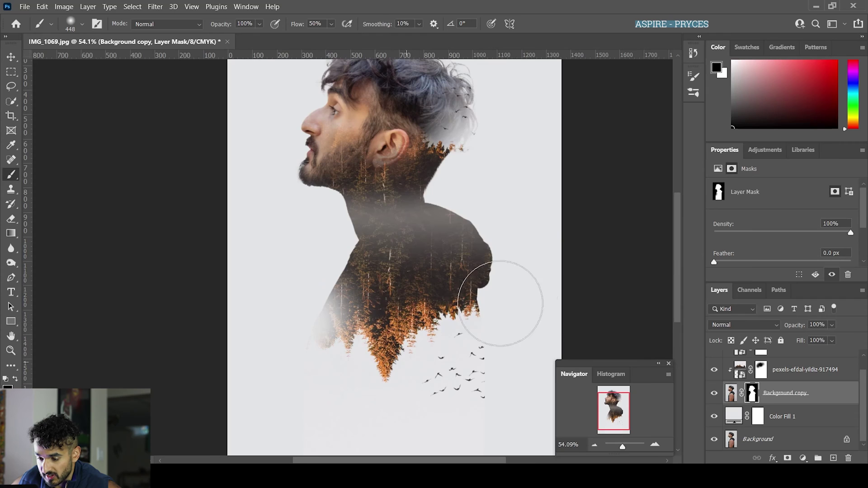
{"action": "mouse_move", "coordinate": [513, 291]}
{"action": "left_mouse_down"}
{"action": "mouse_move", "coordinate": [508, 260]}
{"action": "mouse_move", "coordinate": [477, 223]}
{"action": "left_mouse_up"}
{"action": "scroll", "coordinate": [478, 222], "scroll_direction": "up", "scroll_amount": 2}
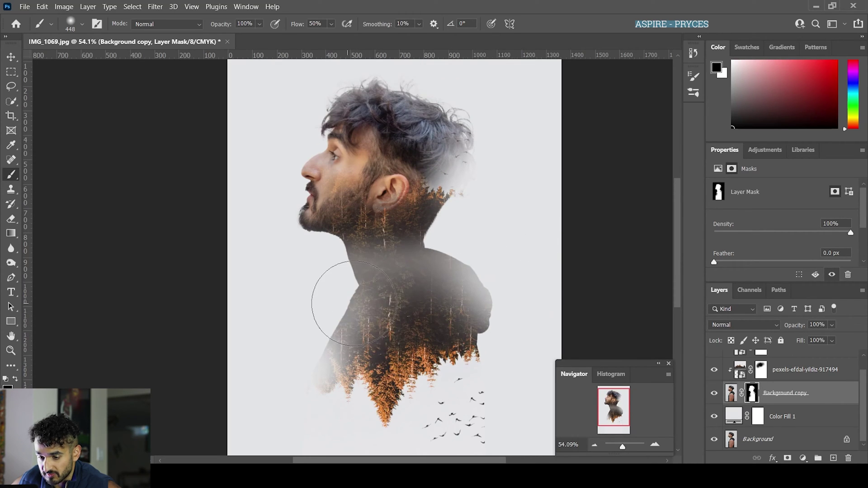
Try lightening the beard and jaw on the mask, then undo it
{"action": "left_click", "coordinate": [318, 204]}
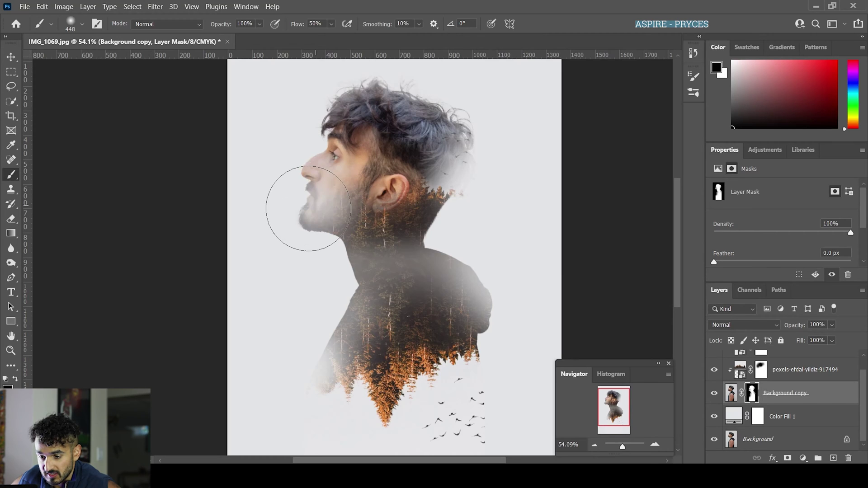
{"action": "key", "text": "ctrl+z"}
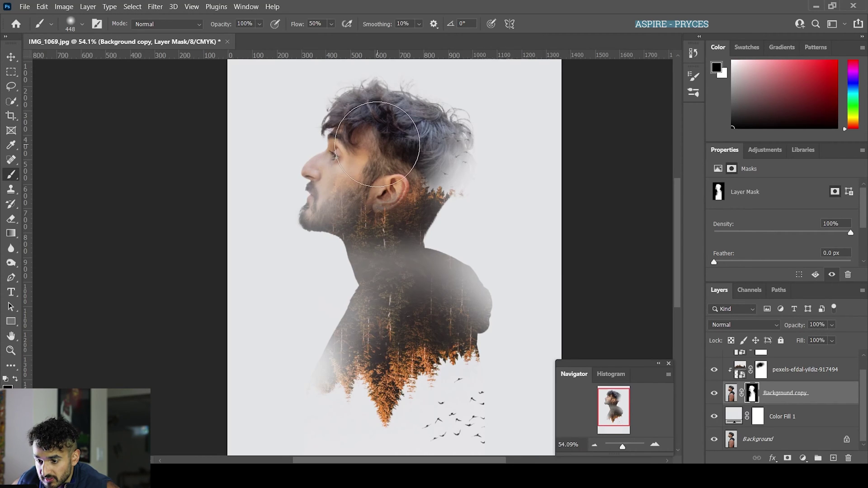
{"action": "scroll", "coordinate": [466, 387], "scroll_direction": "down", "scroll_amount": 2}
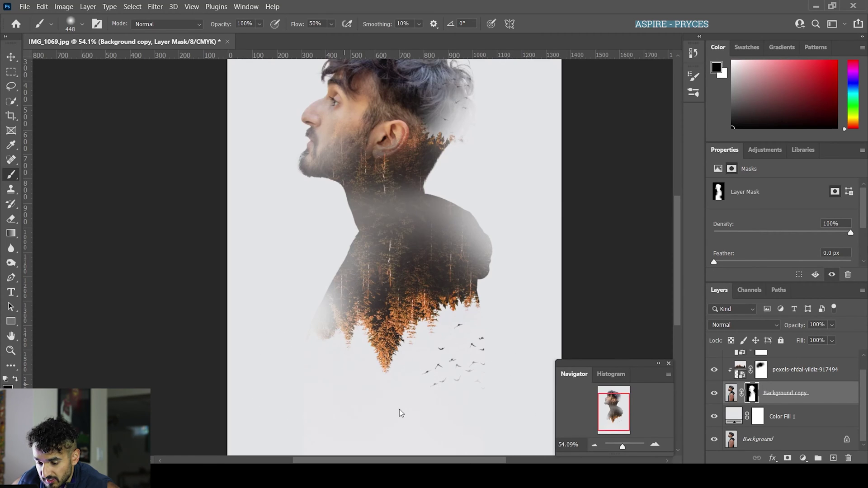
{"action": "scroll", "coordinate": [495, 354], "scroll_direction": "down", "scroll_amount": 3}
{"action": "scroll", "coordinate": [496, 355], "scroll_direction": "up", "scroll_amount": 1}
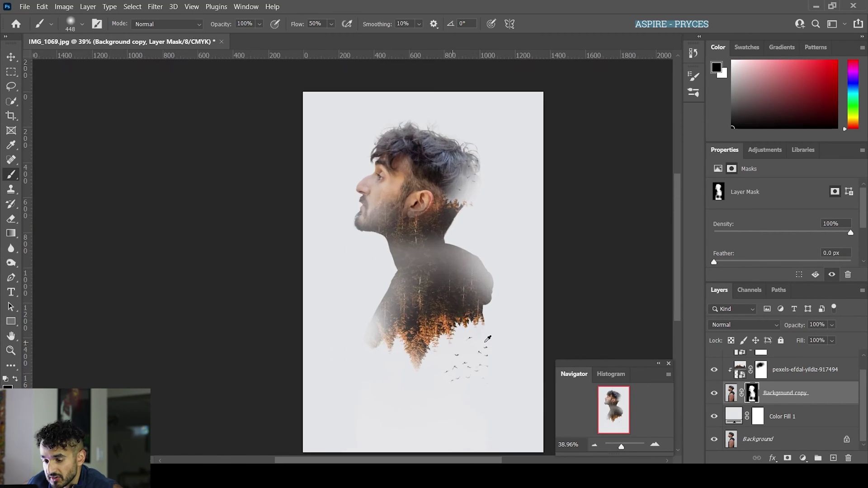
{"action": "scroll", "coordinate": [438, 251], "scroll_direction": "up", "scroll_amount": 4}
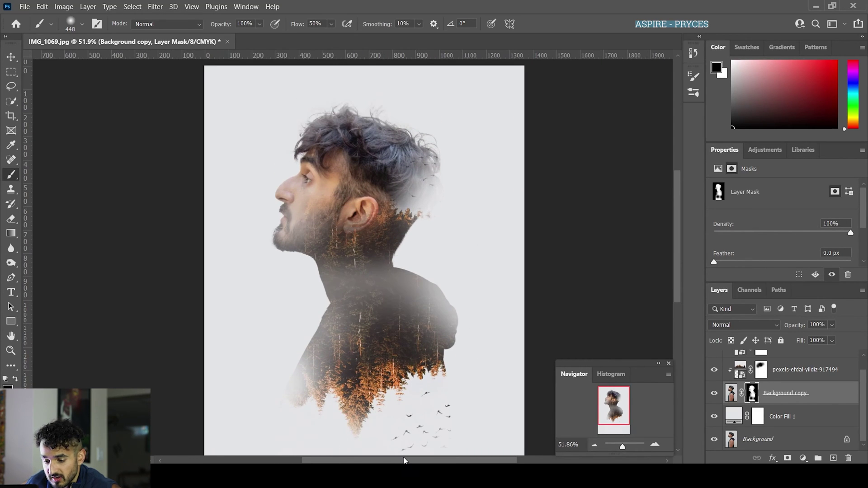
{"action": "scroll", "coordinate": [514, 231], "scroll_direction": "left", "scroll_amount": 3}
{"action": "scroll", "coordinate": [514, 232], "scroll_direction": "down", "scroll_amount": 1}
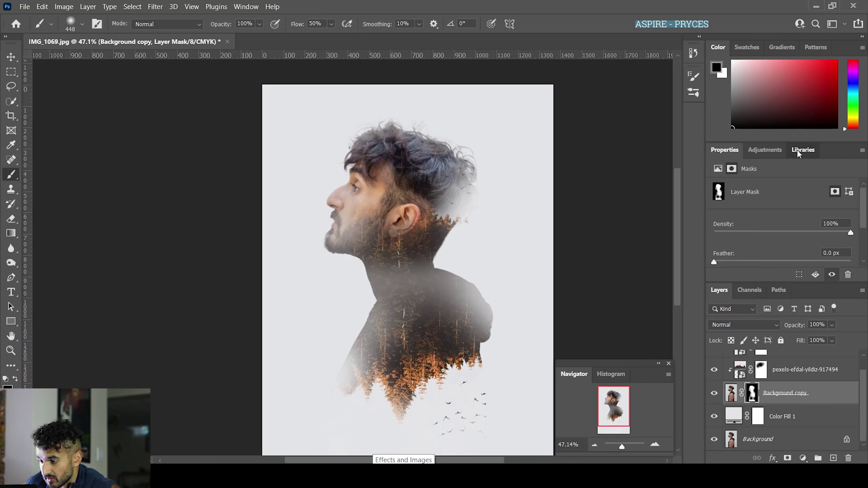
Add a Gradient Map adjustment above the top forest copy layer
{"action": "left_click", "coordinate": [766, 150]}
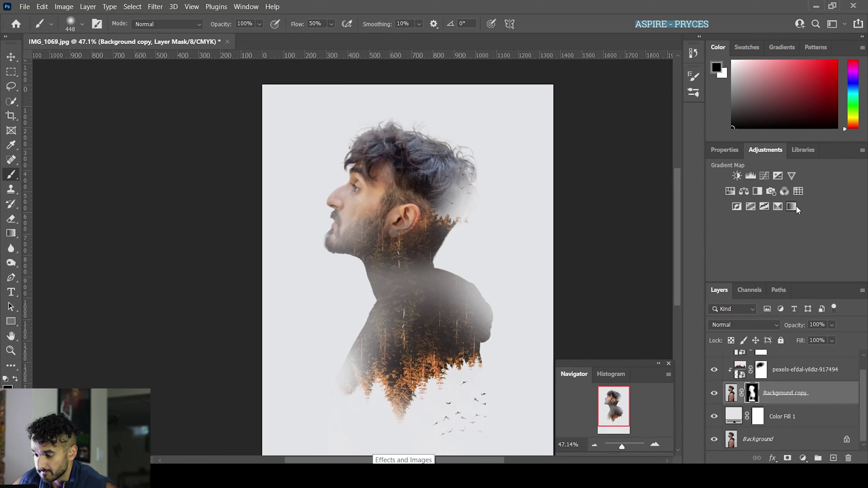
{"action": "scroll", "coordinate": [814, 381], "scroll_direction": "up", "scroll_amount": 1}
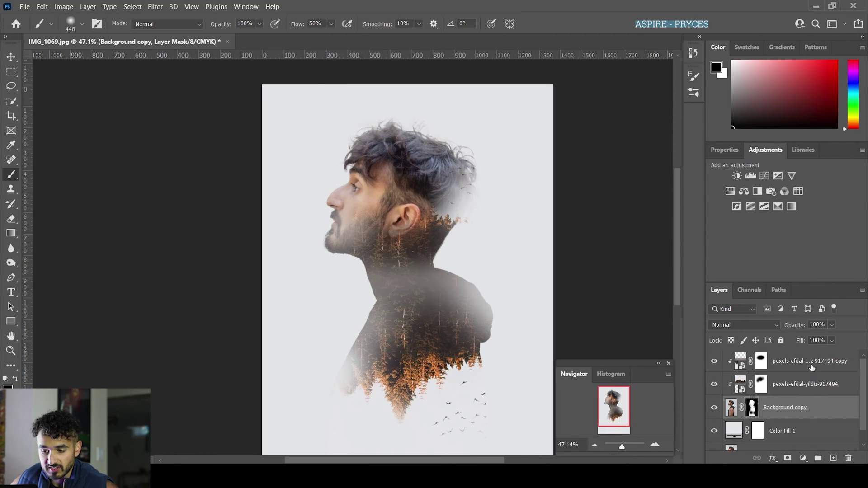
{"action": "left_click", "coordinate": [805, 361]}
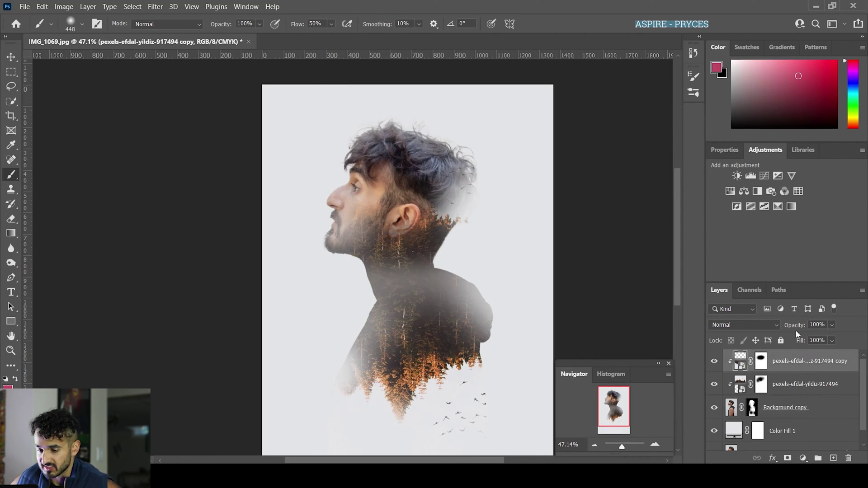
{"action": "left_click", "coordinate": [792, 207]}
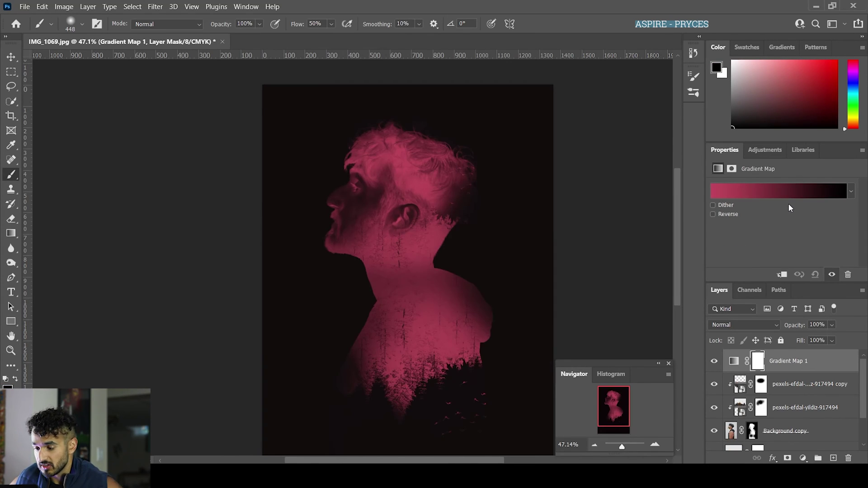
{"action": "left_click", "coordinate": [782, 195]}
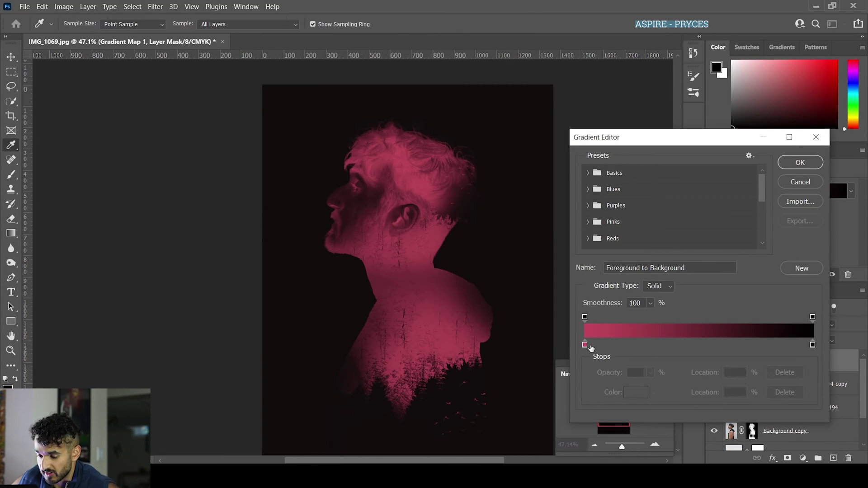
Set the gradient's left colour stop to near-black #101010
{"action": "left_click", "coordinate": [585, 346]}
{"action": "double_click", "coordinate": [586, 345]}
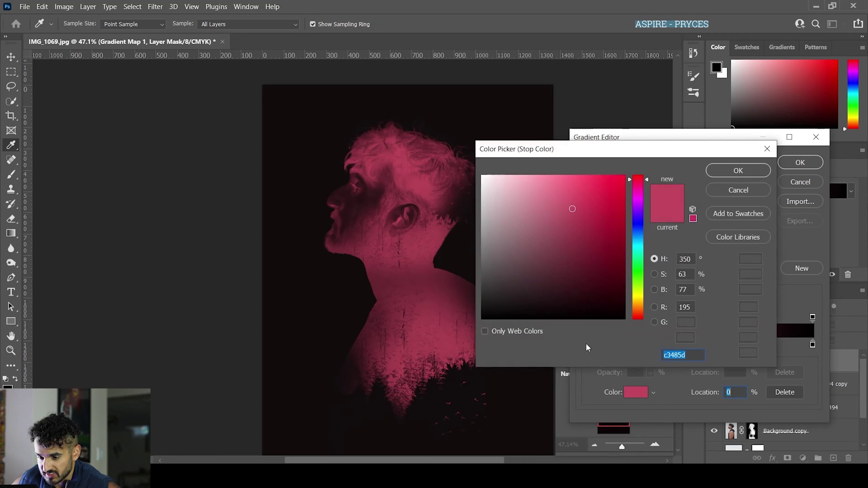
{"action": "left_click_drag", "start_coordinate": [529, 242], "coordinate": [483, 187]}
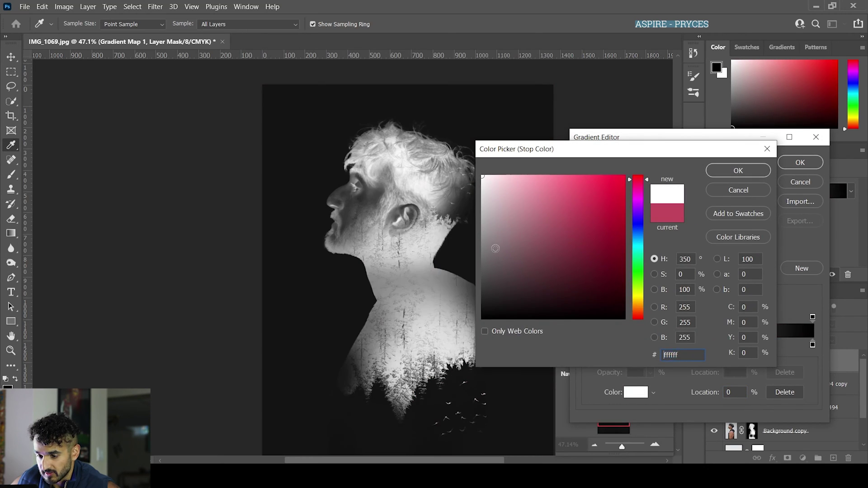
{"action": "left_click_drag", "start_coordinate": [495, 248], "coordinate": [475, 314]}
{"action": "left_click", "coordinate": [739, 172]}
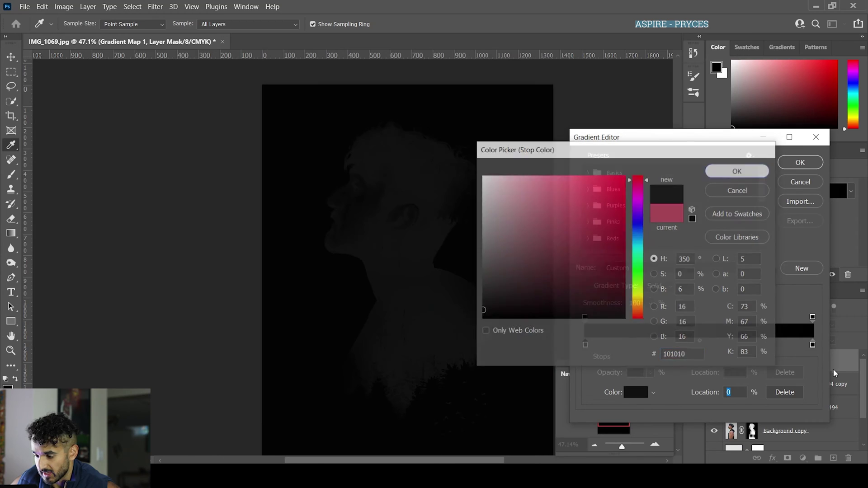
Set the right colour stop to light cyan b7eefc and confirm the gradient
{"action": "double_click", "coordinate": [814, 346]}
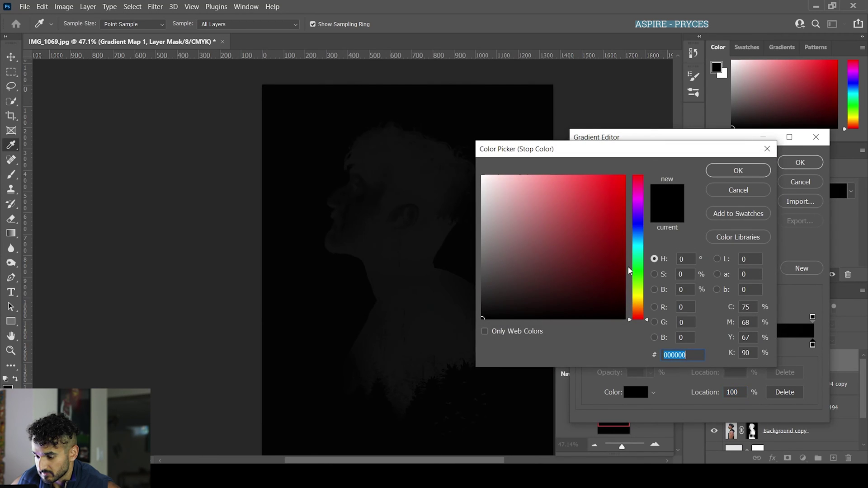
{"action": "left_click", "coordinate": [643, 245]}
{"action": "left_click_drag", "start_coordinate": [604, 196], "coordinate": [523, 179]}
{"action": "left_click", "coordinate": [738, 172]}
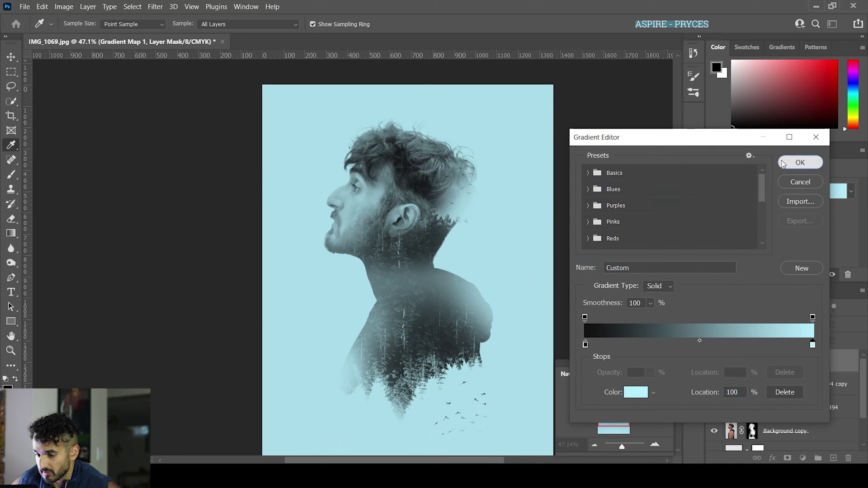
{"action": "left_click", "coordinate": [801, 163]}
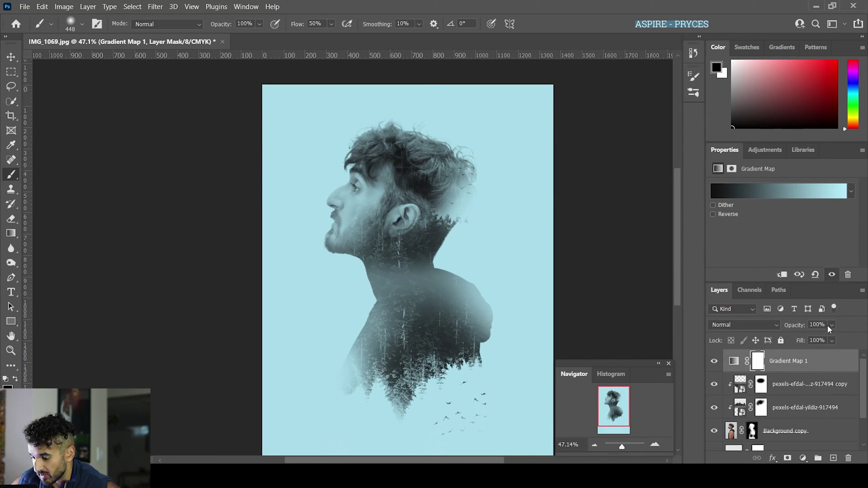
Set the Gradient Map 1 layer to Linear Dodge (Add) blend mode at 49% opacity
{"action": "left_click", "coordinate": [830, 326]}
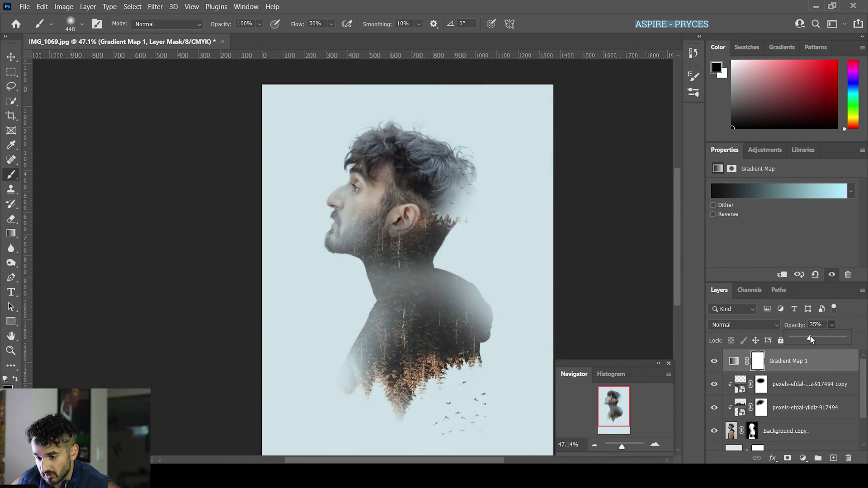
{"action": "left_click", "coordinate": [751, 324]}
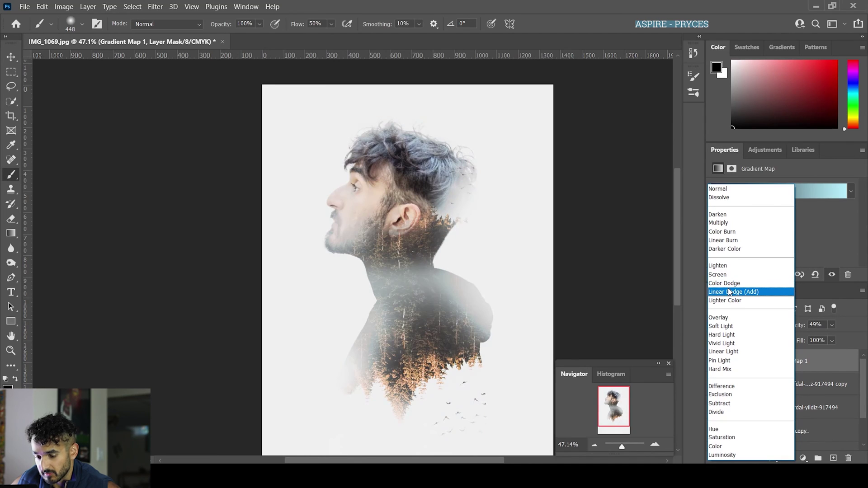
{"action": "left_click", "coordinate": [729, 293]}
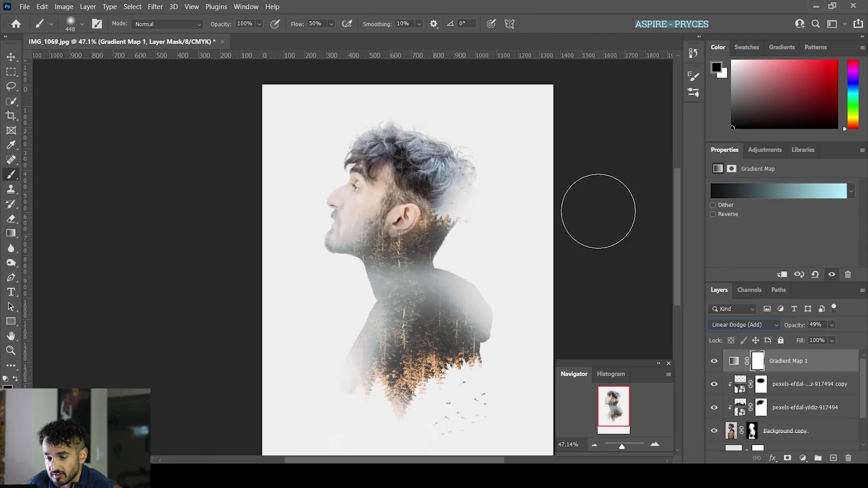
{"action": "left_click", "coordinate": [19, 57]}
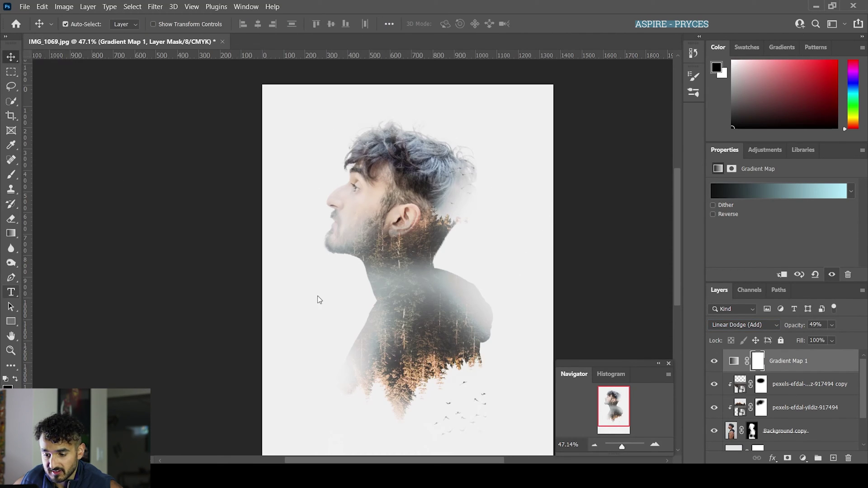
Add a widely tracked pink Courier New text layer reading 'KANDID VISION' across the chest
{"action": "key", "text": "t"}
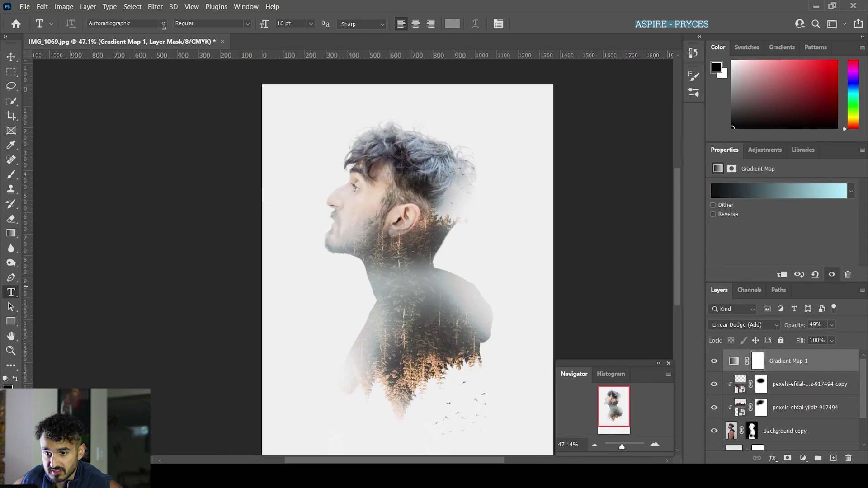
{"action": "left_click", "coordinate": [163, 25]}
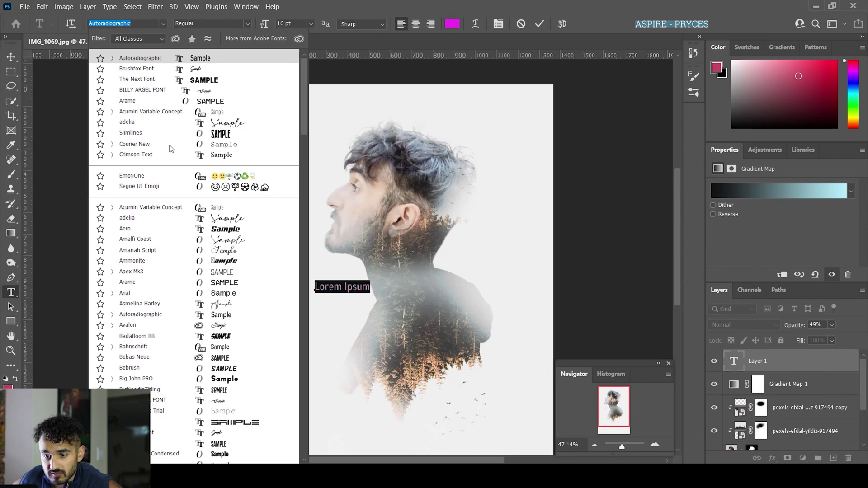
{"action": "left_click", "coordinate": [154, 145]}
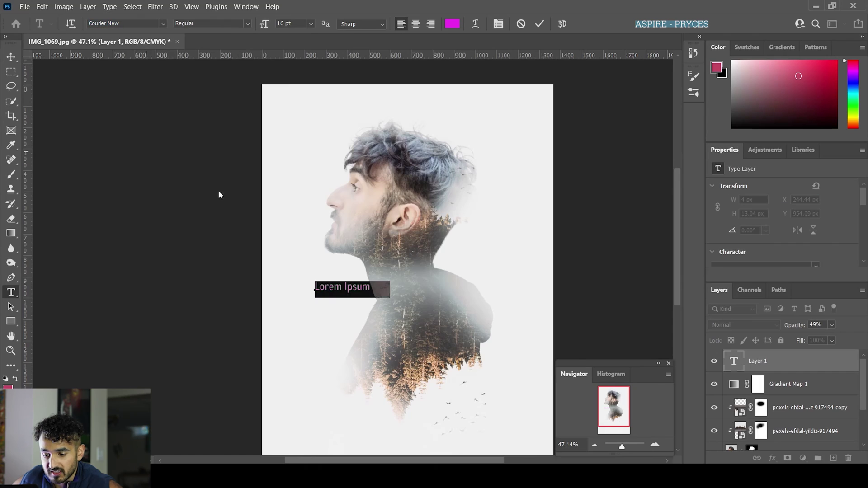
{"action": "key", "text": "BackSpace"}
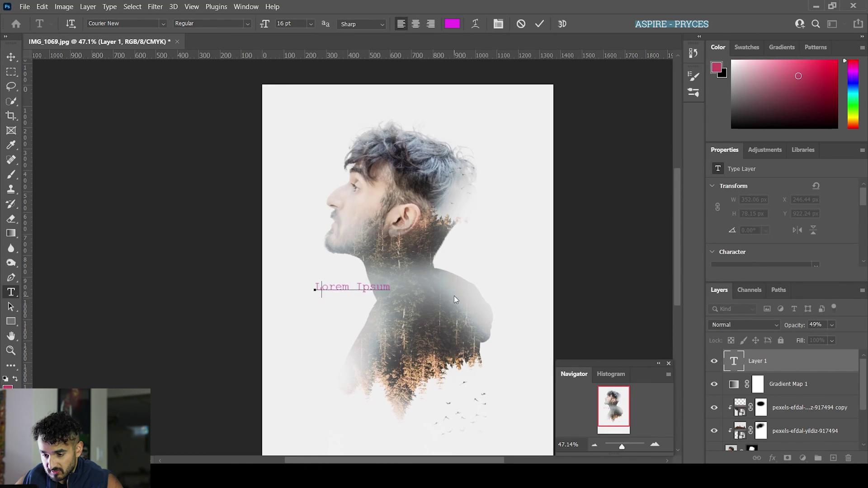
{"action": "type", "text": "KANDID VISION"}
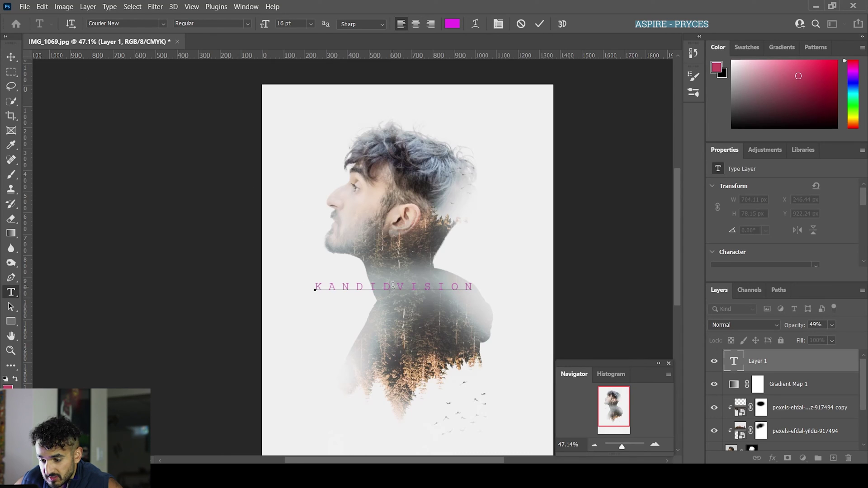
{"action": "left_click", "coordinate": [15, 58]}
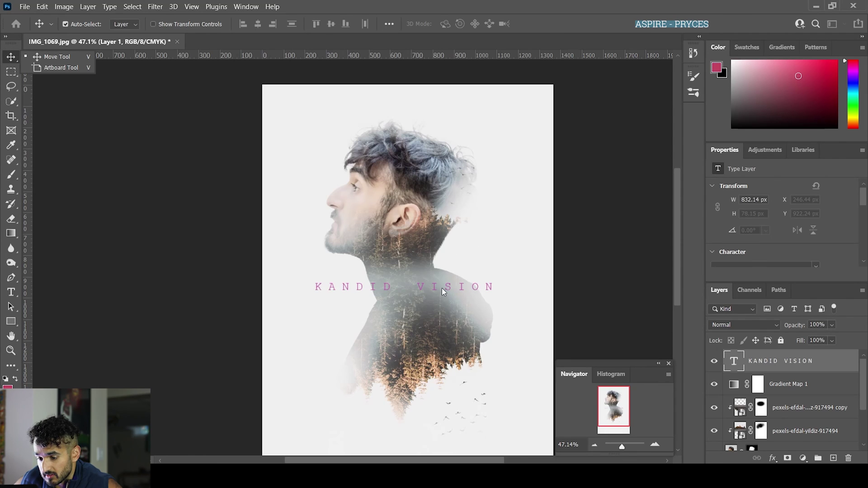
Drag the KANDID VISION caption down below the birds near the poster's bottom edge
{"action": "left_click_drag", "start_coordinate": [443, 289], "coordinate": [449, 429]}
{"action": "scroll", "coordinate": [470, 331], "scroll_direction": "down", "scroll_amount": 3}
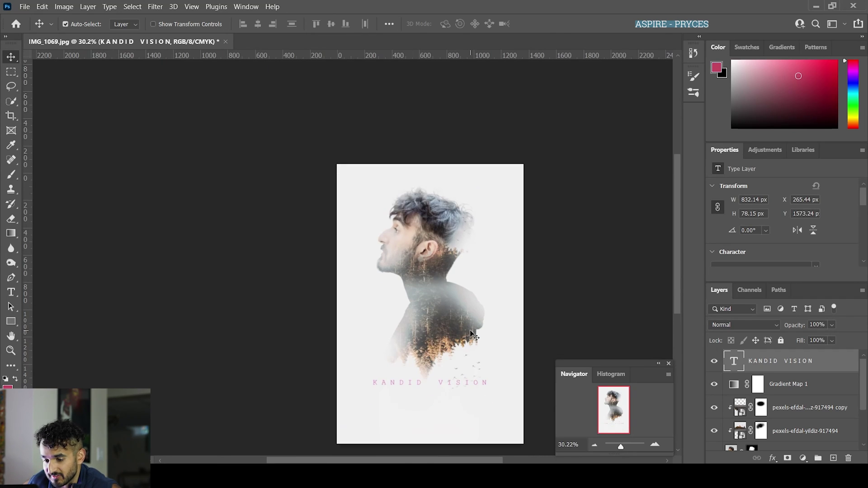
{"action": "scroll", "coordinate": [469, 333], "scroll_direction": "up", "scroll_amount": 3}
{"action": "scroll", "coordinate": [430, 416], "scroll_direction": "up", "scroll_amount": 2}
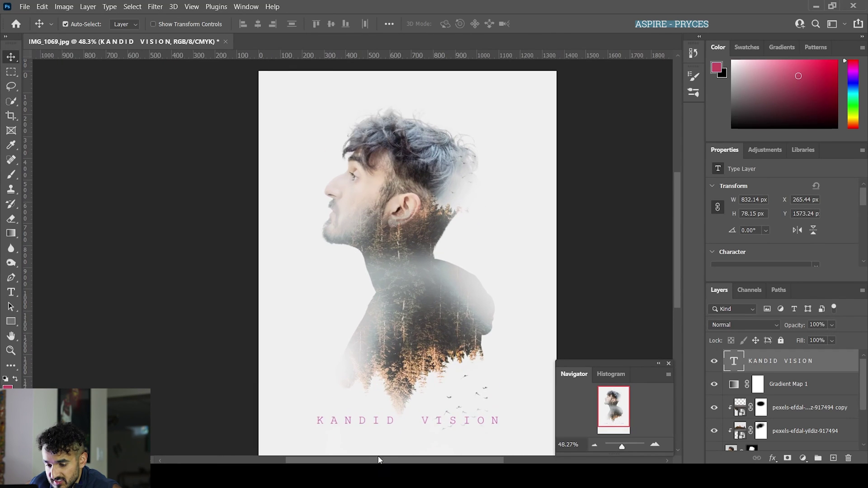
{"action": "scroll", "coordinate": [379, 460], "scroll_direction": "right", "scroll_amount": 1}
{"action": "scroll", "coordinate": [422, 335], "scroll_direction": "down", "scroll_amount": 1}
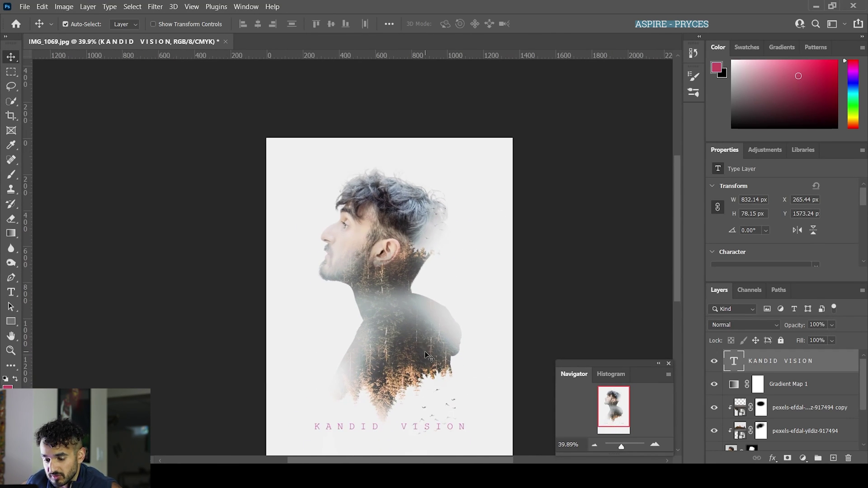
{"action": "scroll", "coordinate": [425, 352], "scroll_direction": "down", "scroll_amount": 2}
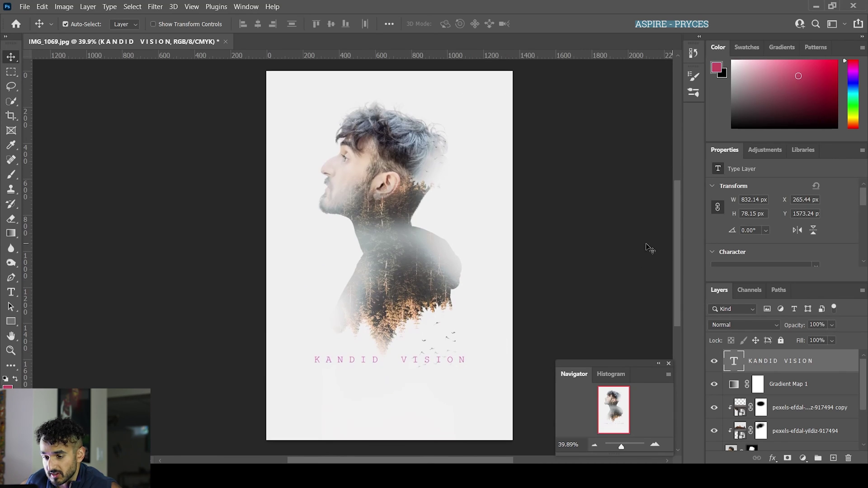
{"action": "scroll", "coordinate": [478, 315], "scroll_direction": "up", "scroll_amount": 1}
{"action": "scroll", "coordinate": [479, 316], "scroll_direction": "up", "scroll_amount": 1}
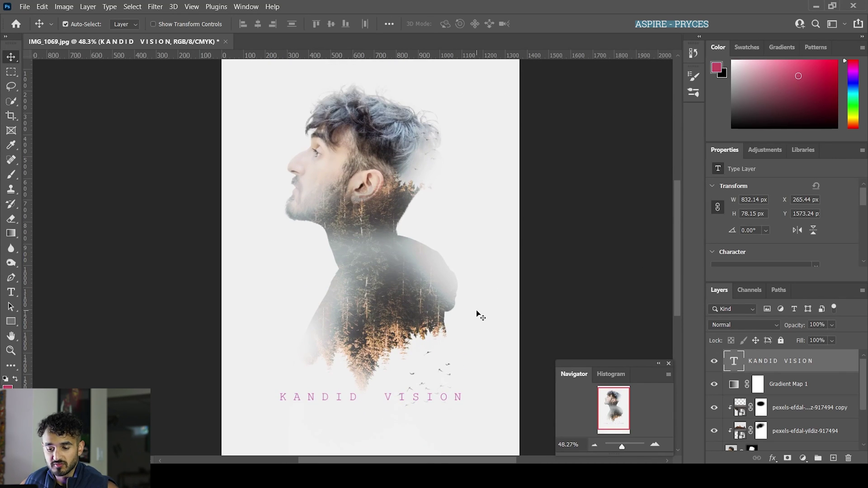